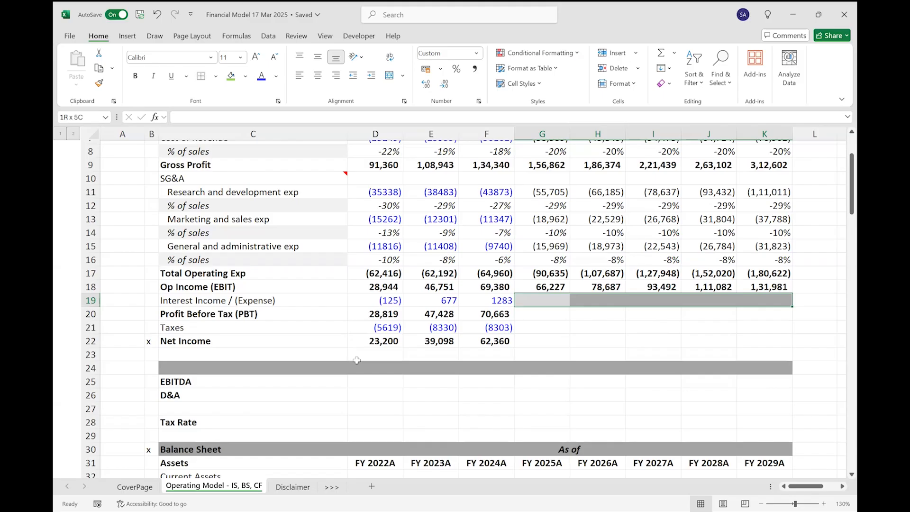
# - Add the italic note "On hold" in cell M19, beside the Interest Income / (Expense) row
pyautogui.hscroll(1, 356, 360)
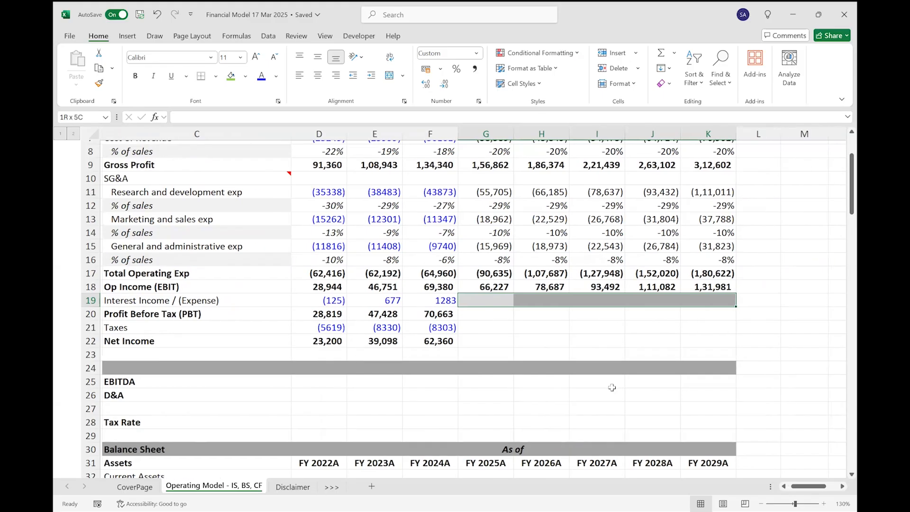
pyautogui.click(787, 304)
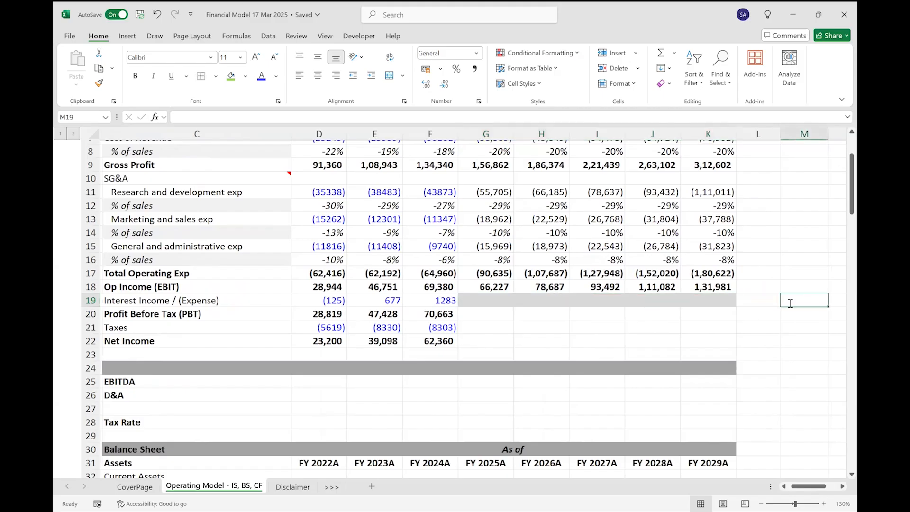
pyautogui.write('On hold')
pyautogui.hotkey('ctrl', 'Return')
pyautogui.hotkey('ctrl', 'i')
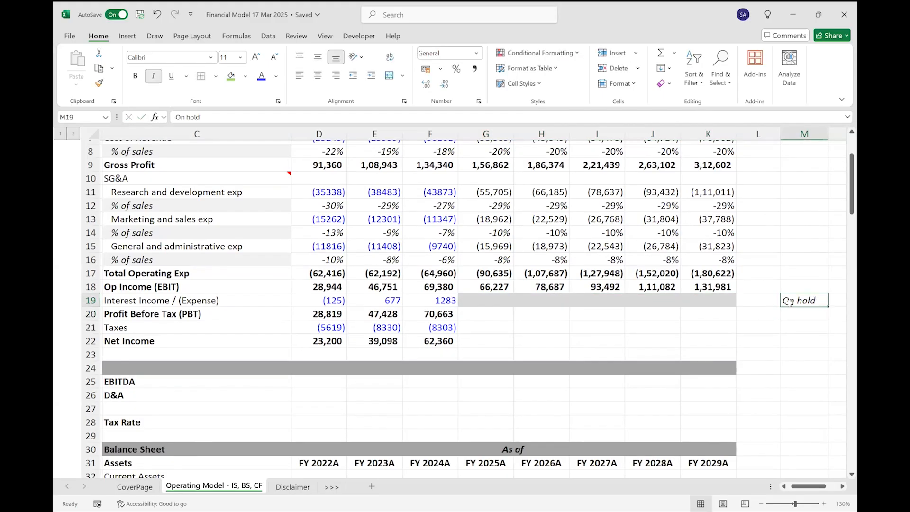
# - Fill the Profit Before Tax formula from F20 across the forecast years through K20
pyautogui.press('Down')
pyautogui.press('Left')
pyautogui.press('Left')
pyautogui.hotkey('ctrl', 'Left')
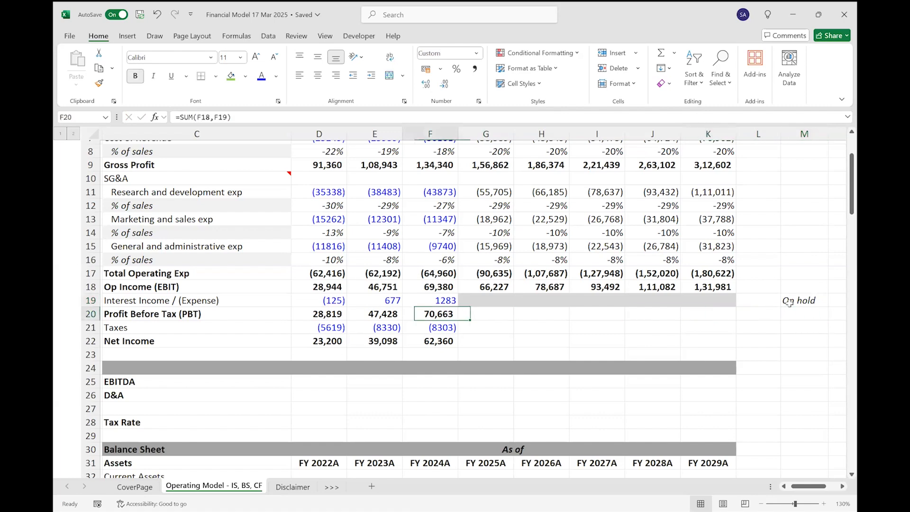
pyautogui.hotkey('shift', 'Right')
pyautogui.hotkey('shift', 'Right')
pyautogui.hotkey('shift', 'Right')
pyautogui.hotkey('shift', 'Right')
pyautogui.hotkey('shift', 'Right')
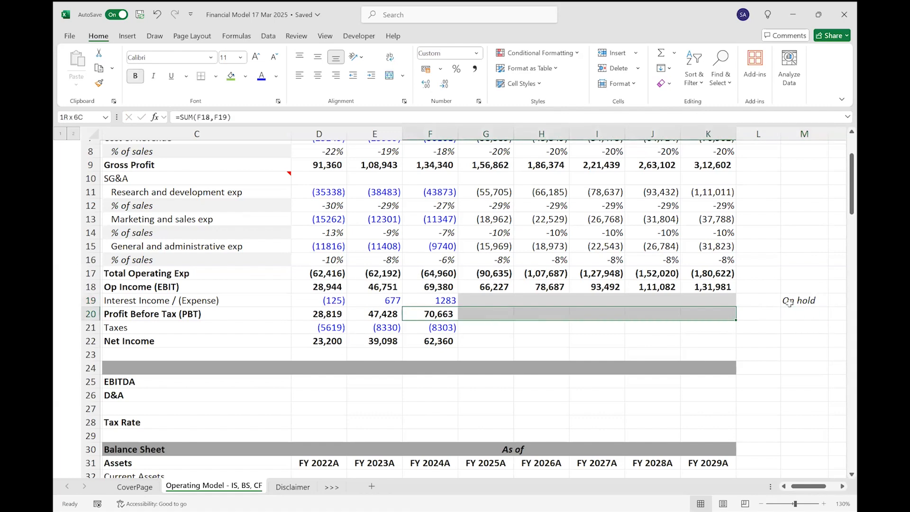
pyautogui.hotkey('ctrl', 'r')
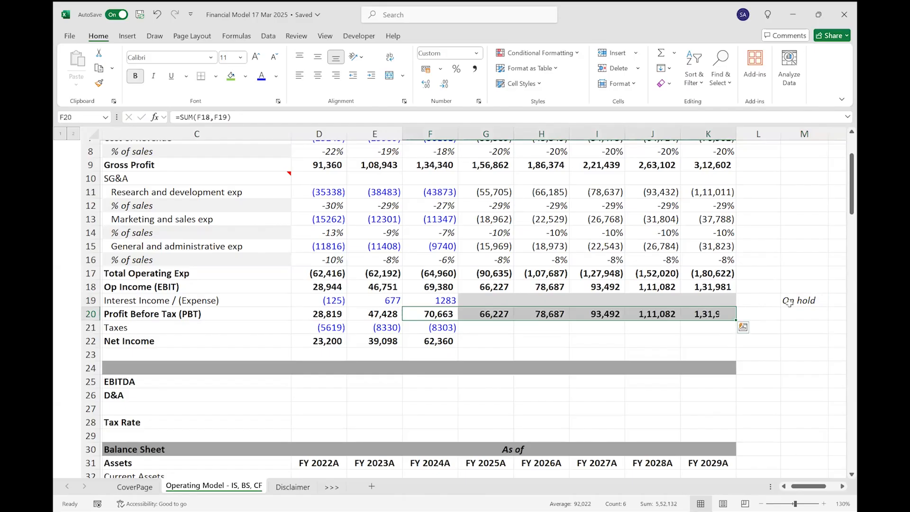
# - Inspect the cell references of the Profit Before Tax formulas in F20 through K20, leaving them unedited
pyautogui.press('F2')
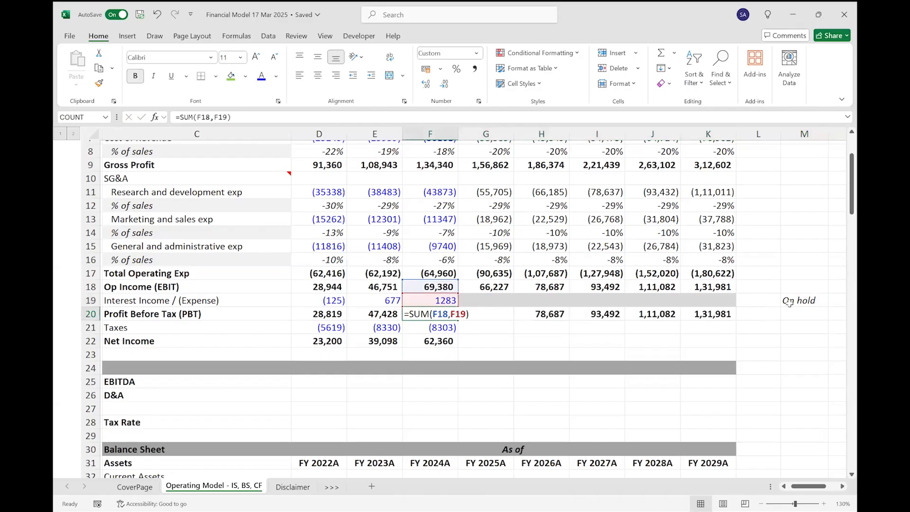
pyautogui.press('Tab')
pyautogui.press('F2')
pyautogui.press('Tab')
pyautogui.press('F2')
pyautogui.press('Tab')
pyautogui.press('F2')
pyautogui.press('Tab')
pyautogui.press('F2')
pyautogui.press('Escape')
pyautogui.press('Right')
pyautogui.press('F2')
pyautogui.press('Escape')
pyautogui.press('Down')
pyautogui.press('Left')
pyautogui.press('Down')
pyautogui.press('Left')
pyautogui.press('Left')
pyautogui.press('Left')
pyautogui.press('Left')
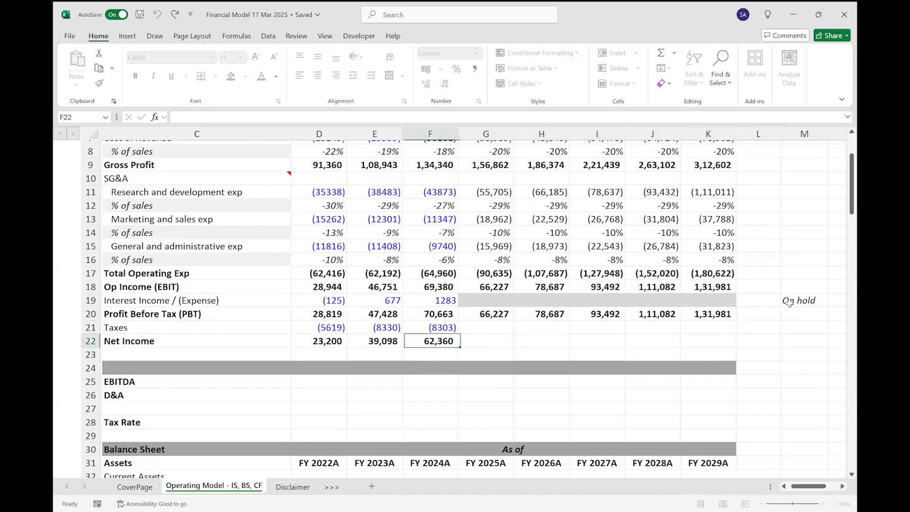
pyautogui.hscroll(-2, 789, 302)
pyautogui.press('Right')
pyautogui.press('Up')
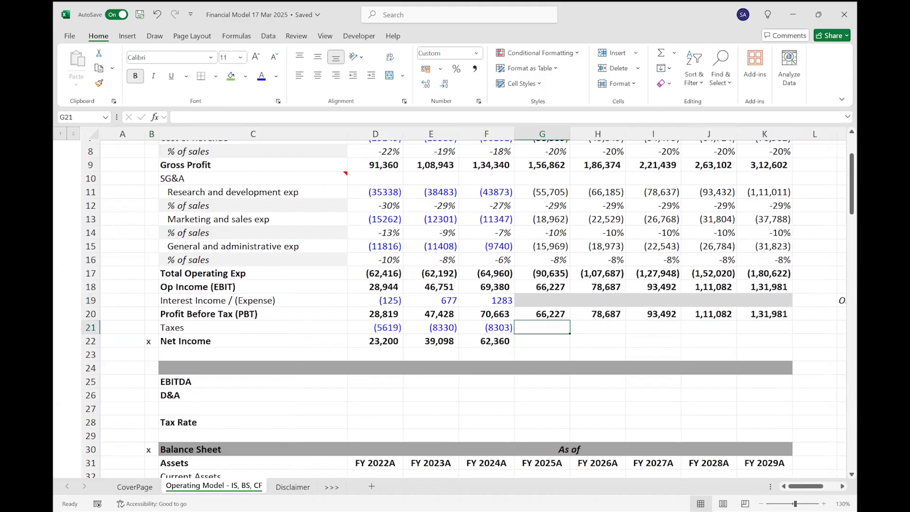
pyautogui.hotkey('shift', 'Right')
pyautogui.hotkey('shift', 'Right')
pyautogui.hotkey('shift', 'Right')
pyautogui.hotkey('shift', 'Right')
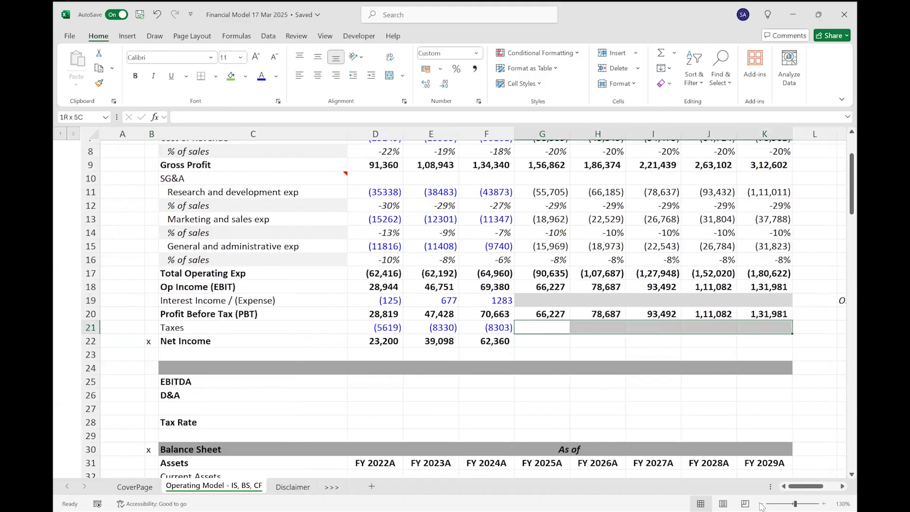
pyautogui.click(761, 504)
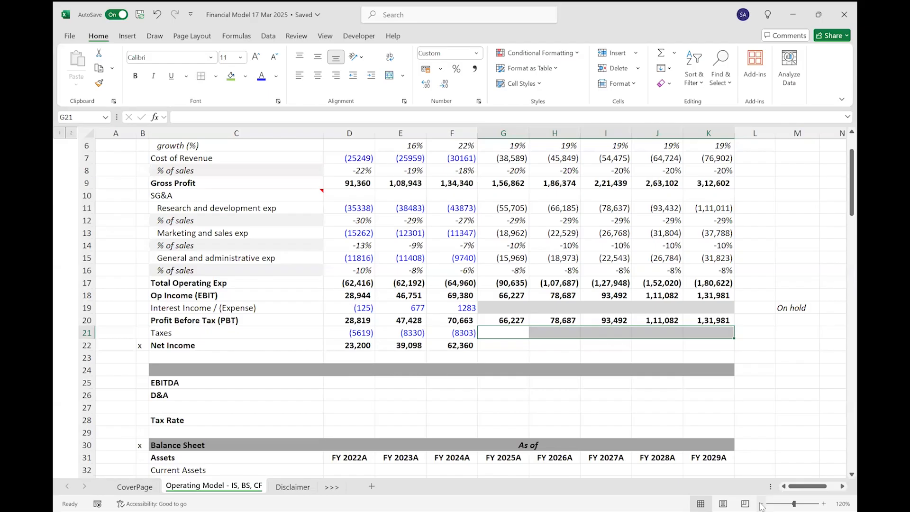
pyautogui.press('Up')
pyautogui.hotkey('ctrl', 'shift', 'Right')
pyautogui.press('Down')
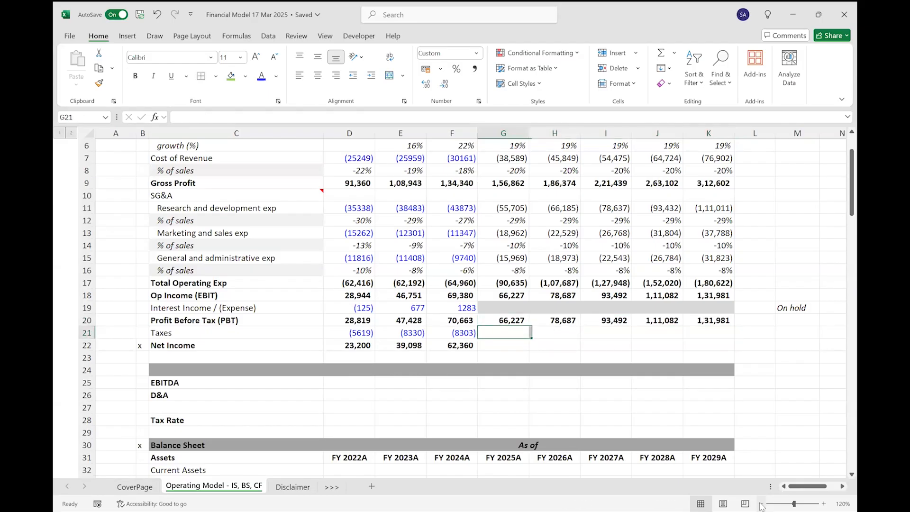
pyautogui.press('Up')
pyautogui.hotkey('ctrl', 'shift', 'Right')
pyautogui.press('Down')
pyautogui.hotkey('shift', 'Right')
pyautogui.hotkey('shift', 'Right')
pyautogui.hotkey('shift', 'Right')
pyautogui.hotkey('shift', 'Right')
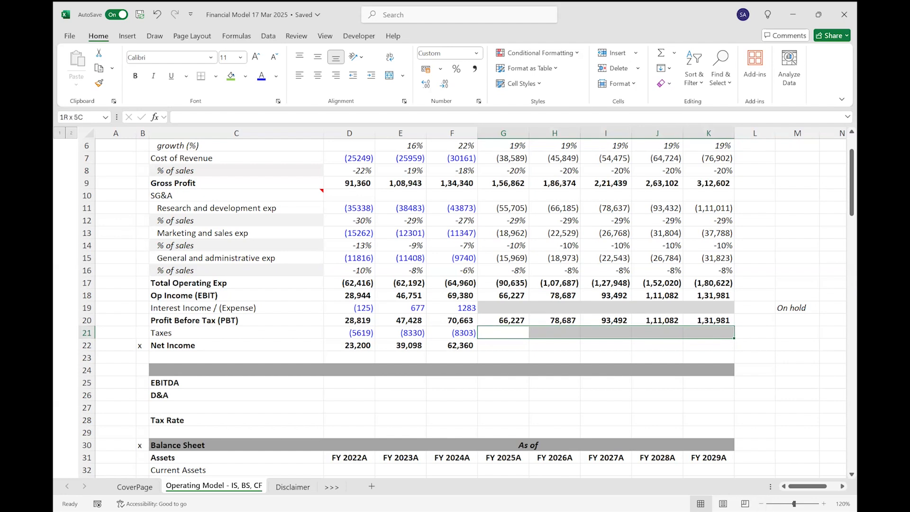
# - Switch to the Meta annual report PDF in Edge and search it for "statutory"
pyautogui.hotkey('alt', 'Tab')
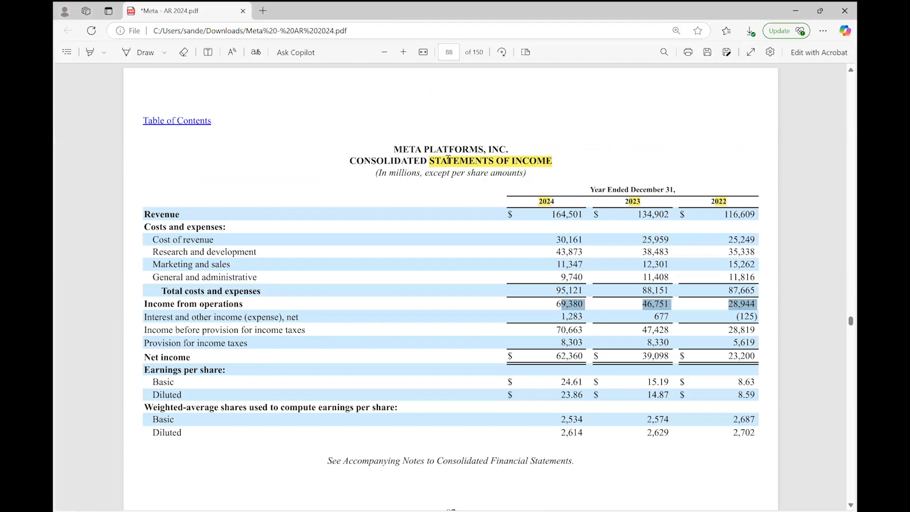
pyautogui.hotkey('alt', 'Tab')
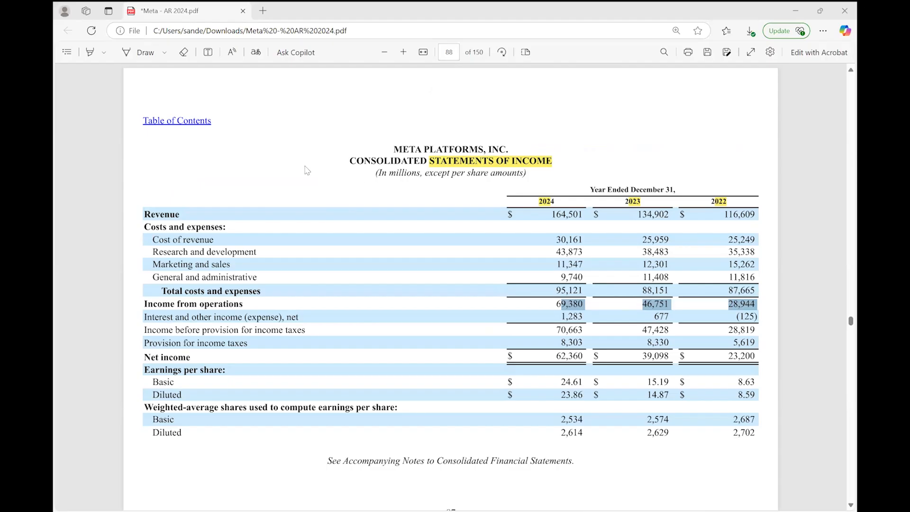
pyautogui.click(307, 171)
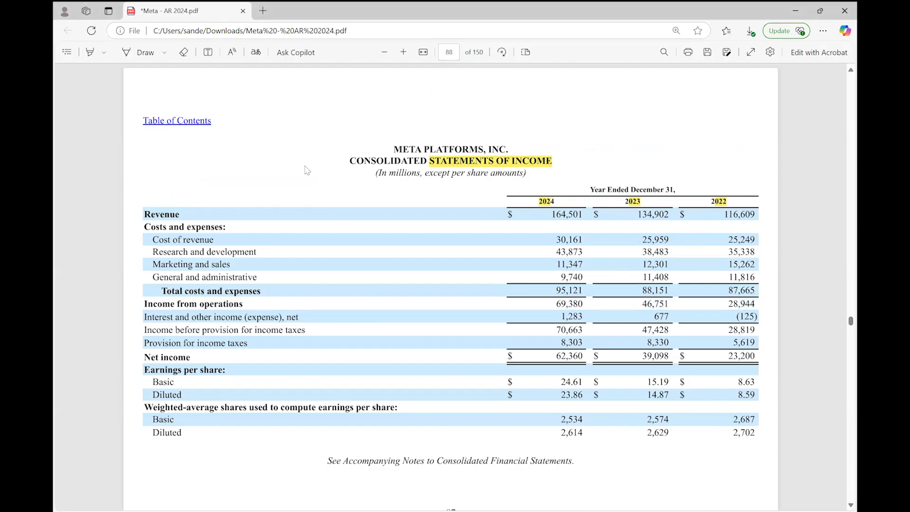
pyautogui.hotkey('ctrl', 'f')
pyautogui.press('BackSpace')
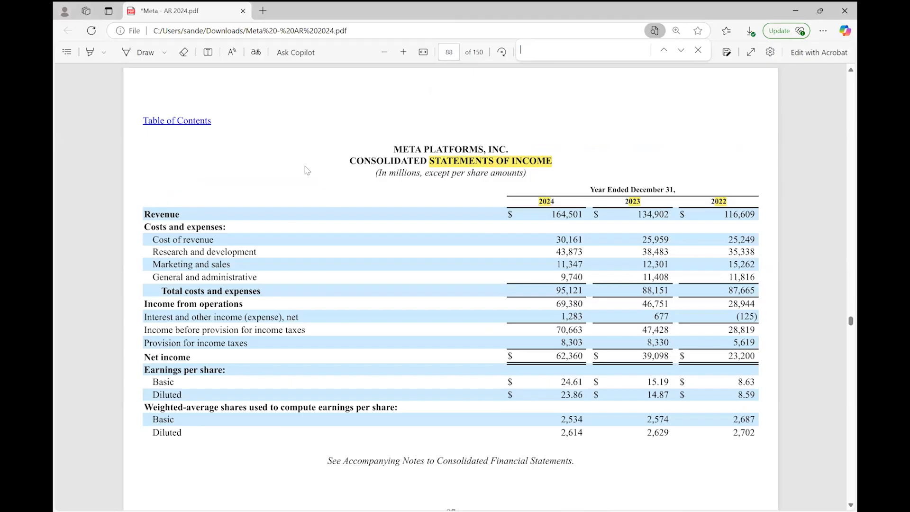
pyautogui.write('statutory')
pyautogui.press('Return')
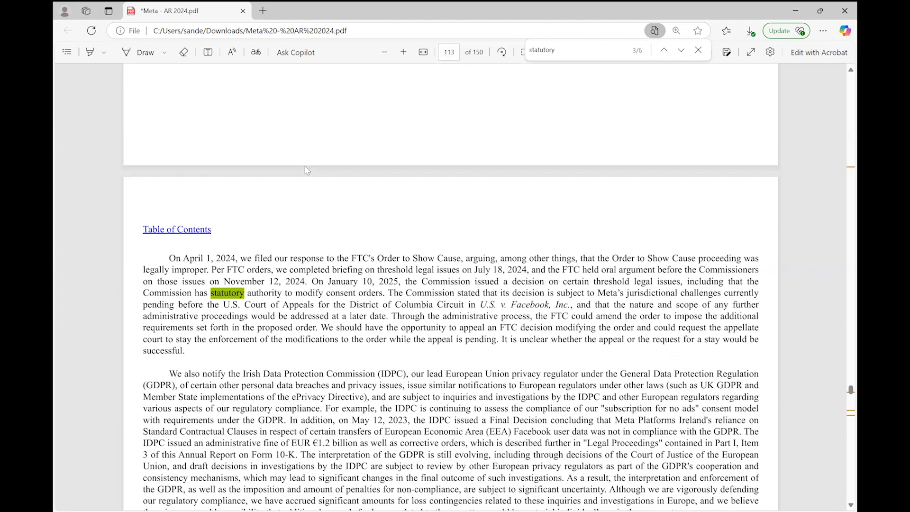
# - Go through the "statutory" matches to the U.S. federal statutory income tax rate table on PDF page 119, and close the search
pyautogui.click(663, 51)
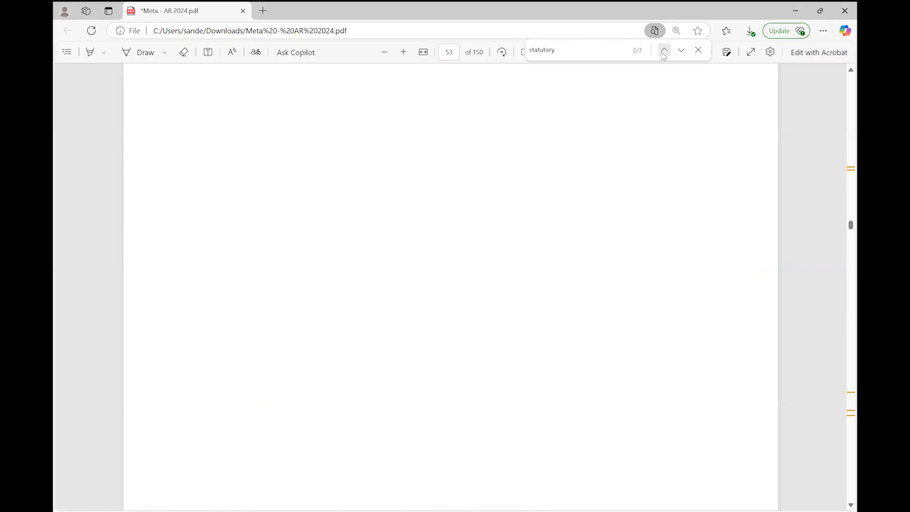
pyautogui.click(663, 51)
pyautogui.click(667, 55)
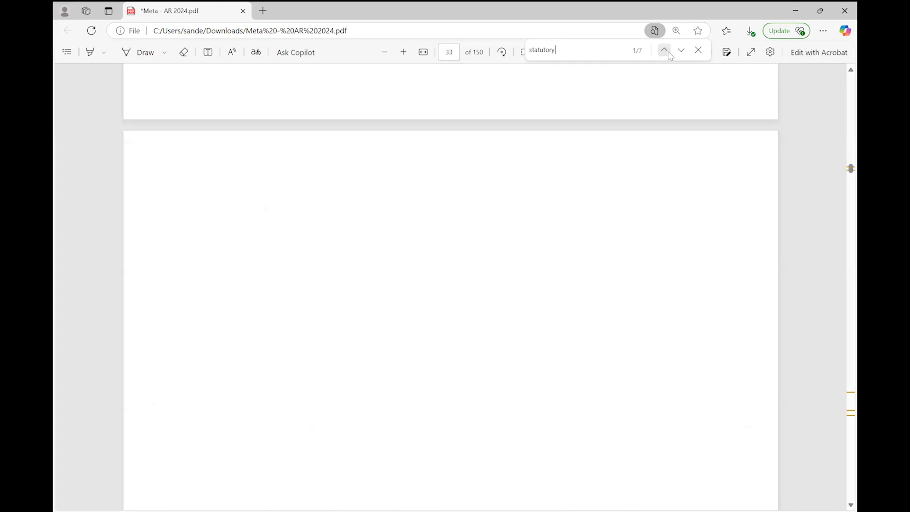
pyautogui.click(681, 54)
pyautogui.click(681, 54)
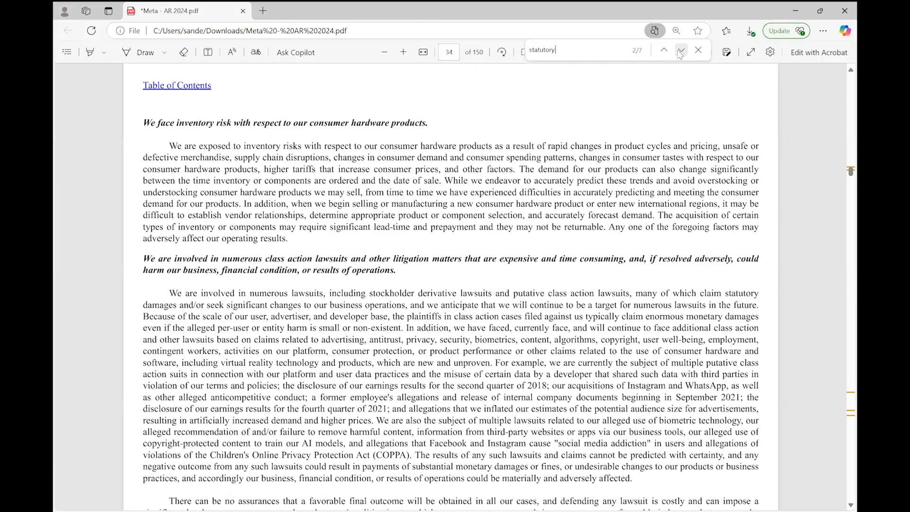
pyautogui.click(680, 54)
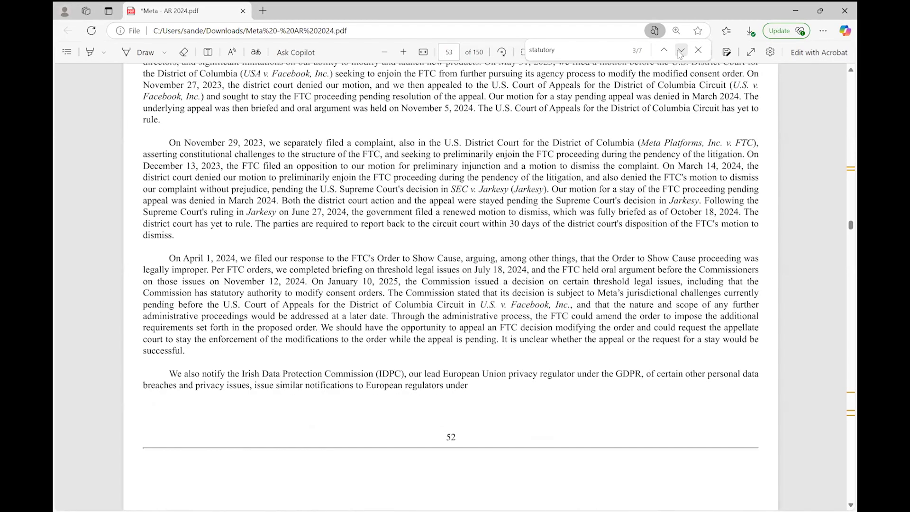
pyautogui.click(681, 54)
pyautogui.click(680, 54)
pyautogui.click(681, 54)
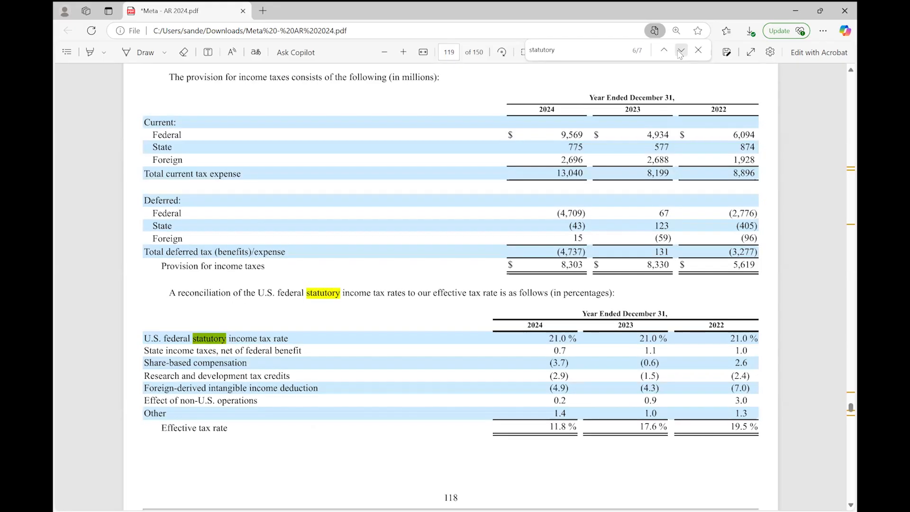
pyautogui.click(681, 54)
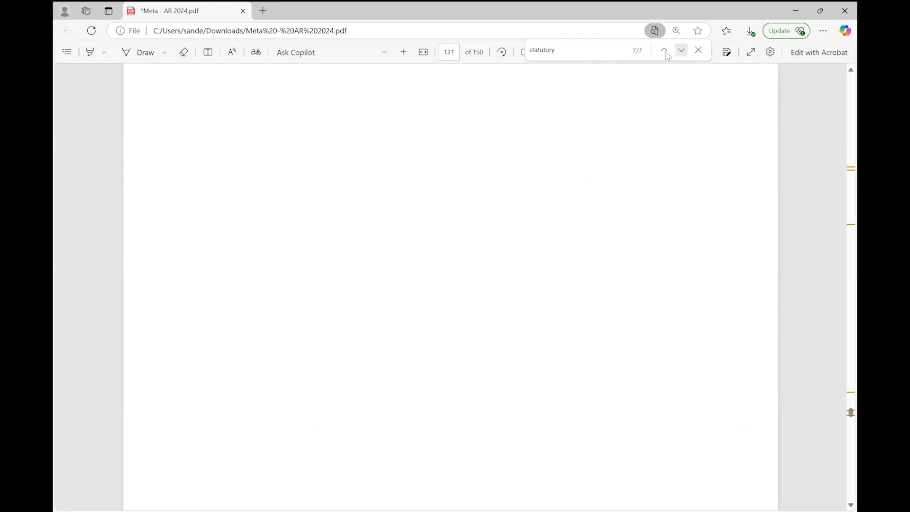
pyautogui.click(665, 52)
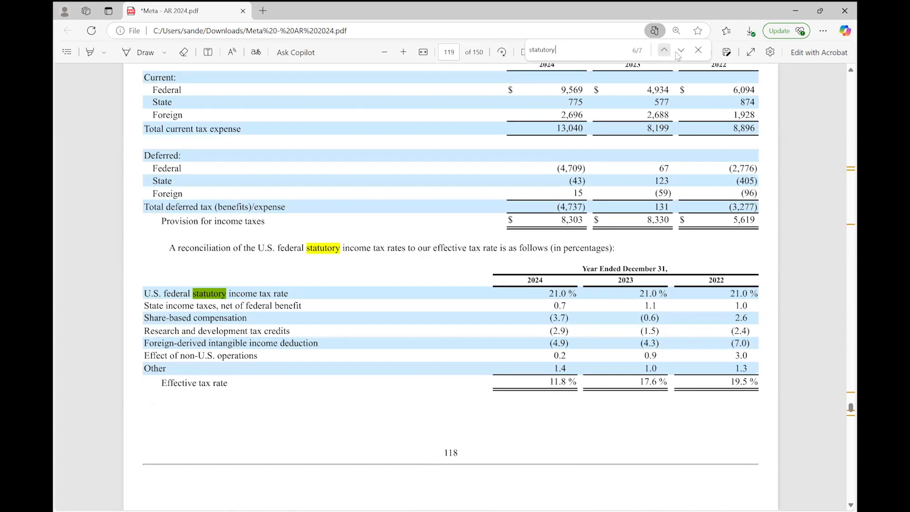
pyautogui.click(698, 50)
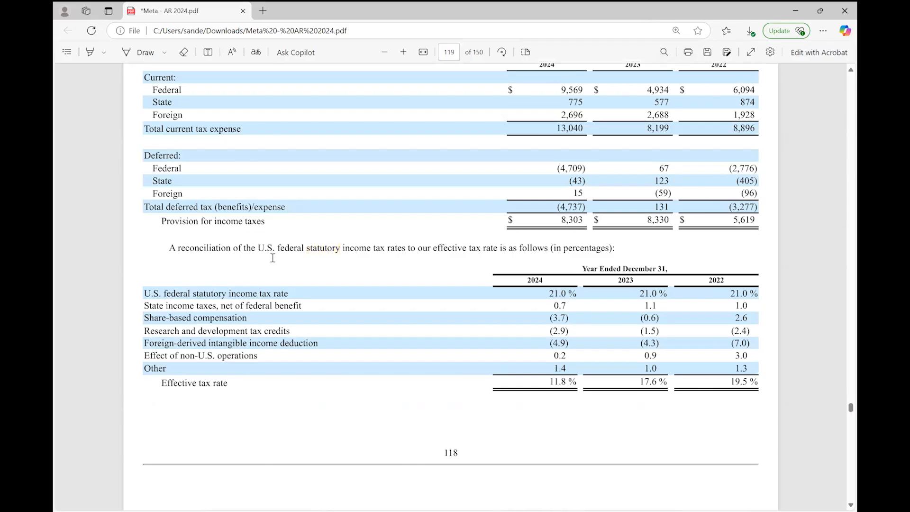
# - Highlight the "U.S. federal statutory income tax rate" label and its 2024, 2023 and 2022 percentages in the report
pyautogui.click(90, 52)
pyautogui.moveTo(145, 292); pyautogui.dragTo(288, 293)
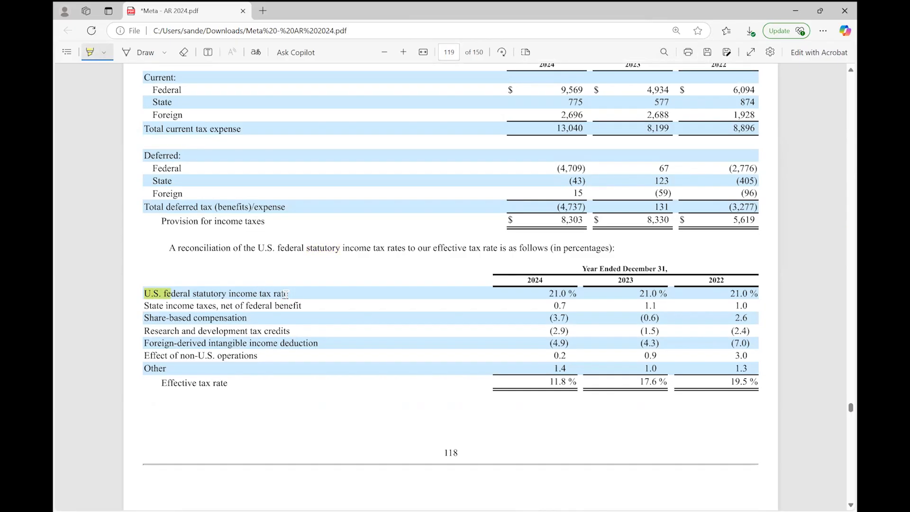
pyautogui.moveTo(554, 293); pyautogui.dragTo(569, 294)
pyautogui.moveTo(640, 293); pyautogui.dragTo(666, 293)
pyautogui.moveTo(731, 293); pyautogui.dragTo(759, 294)
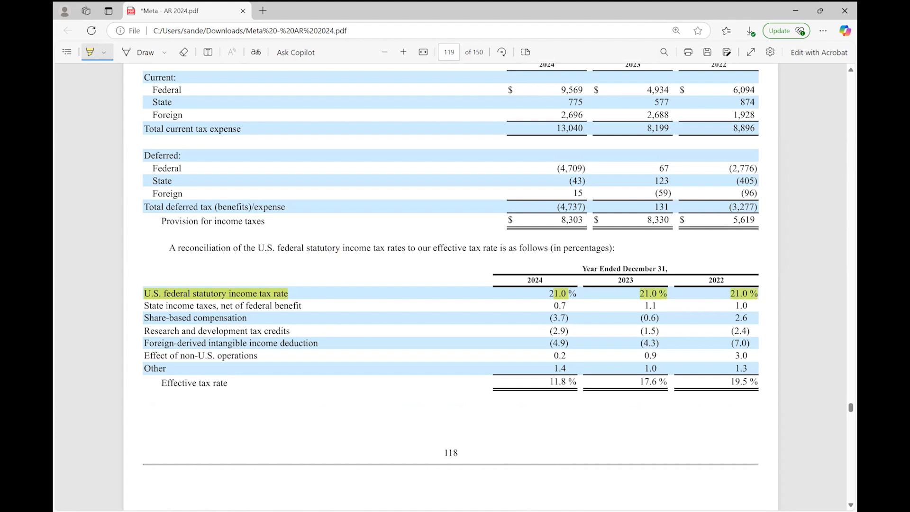
# - Switch back to the Excel model and set the Tax Rate to 21% in G28, filled across to K28
pyautogui.hotkey('alt', 'Tab')
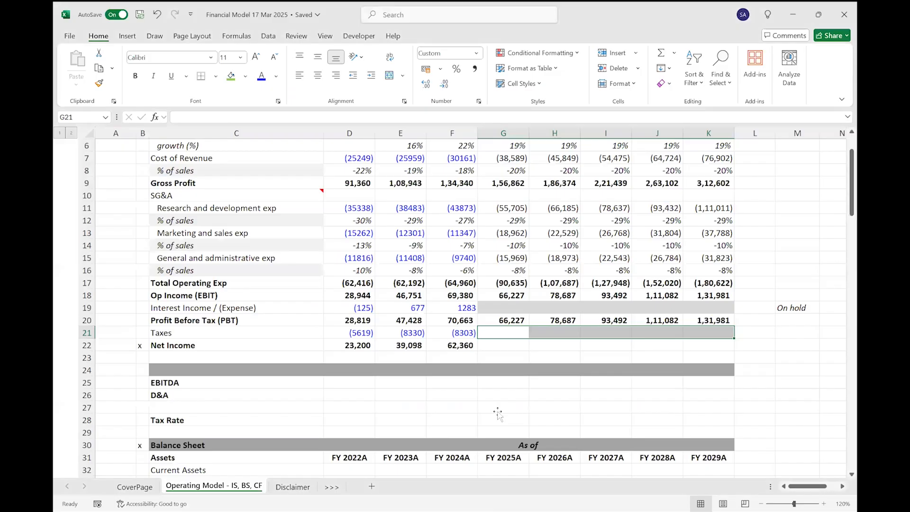
pyautogui.click(480, 423)
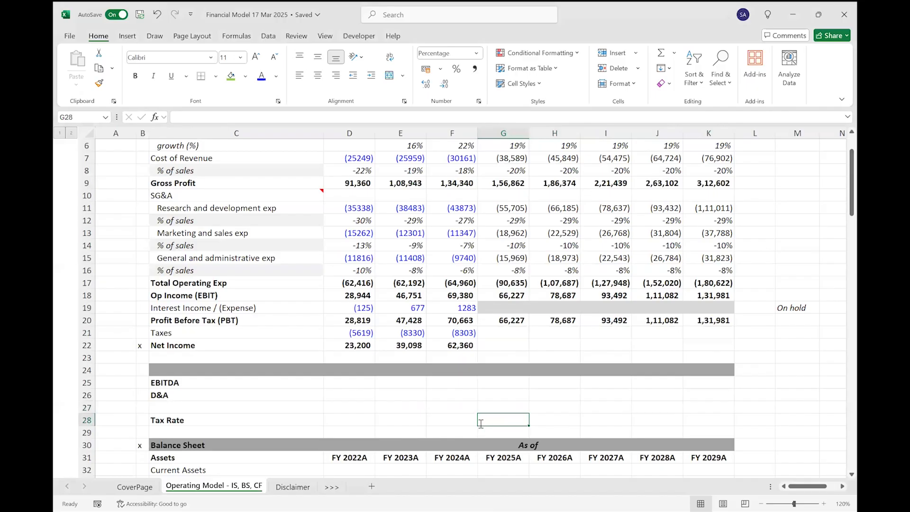
pyautogui.write('21')
pyautogui.press('Return')
pyautogui.press('Up')
pyautogui.hotkey('shift', 'Right')
pyautogui.hotkey('shift', 'Right')
pyautogui.hotkey('shift', 'Right')
pyautogui.hotkey('shift', 'Right')
pyautogui.hotkey('ctrl', 'r')
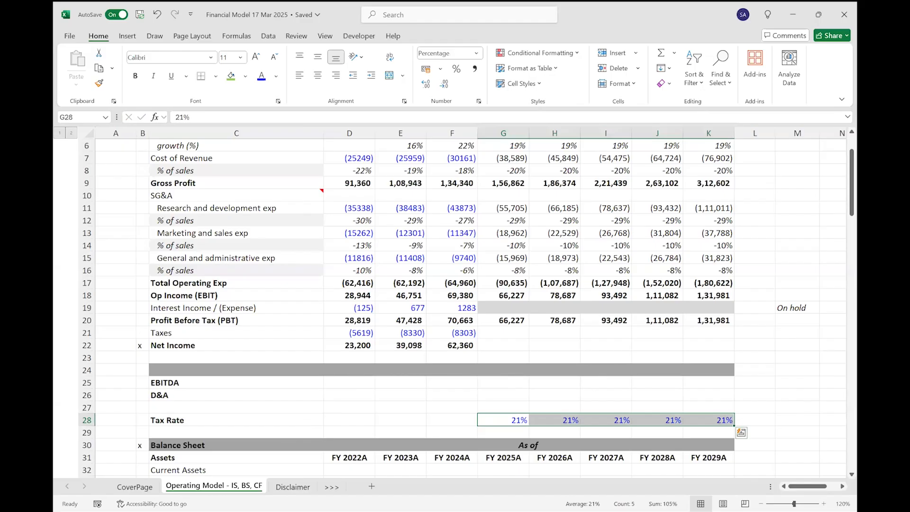
# - Recheck the statutory tax rate table in the annual report PDF, and return to the Excel model
pyautogui.moveTo(527, 511)
pyautogui.click(527, 480)
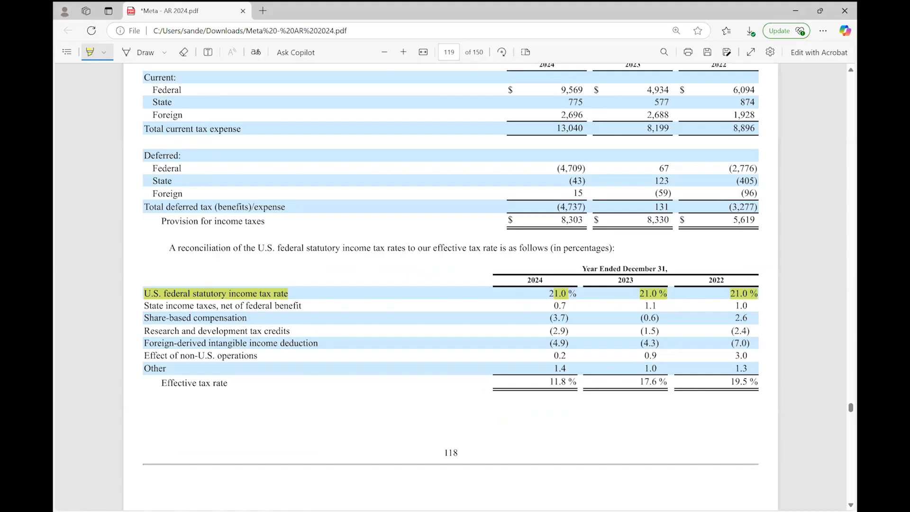
pyautogui.hotkey('alt', 'Tab')
# - Calculate FY 2025E Taxes in G21 as negative Profit Before Tax times the Tax Rate, using =-G20*G28
pyautogui.click(510, 337)
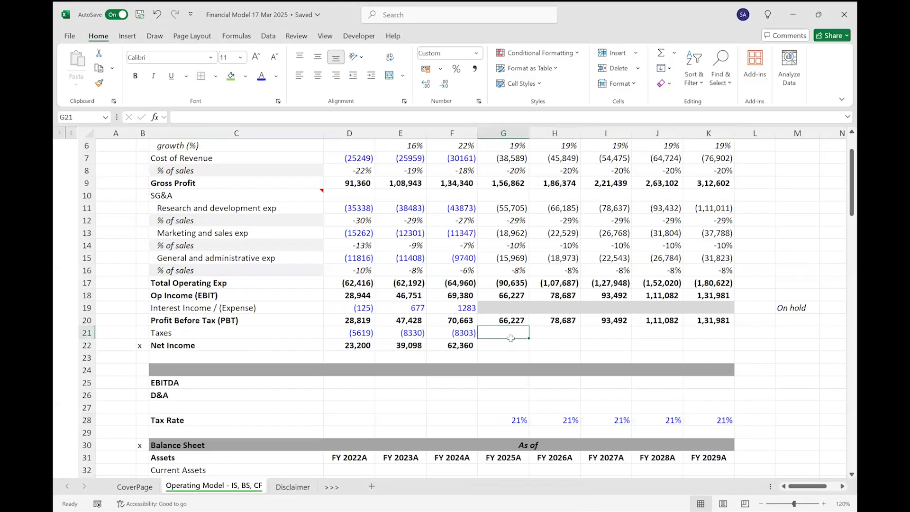
pyautogui.write('=')
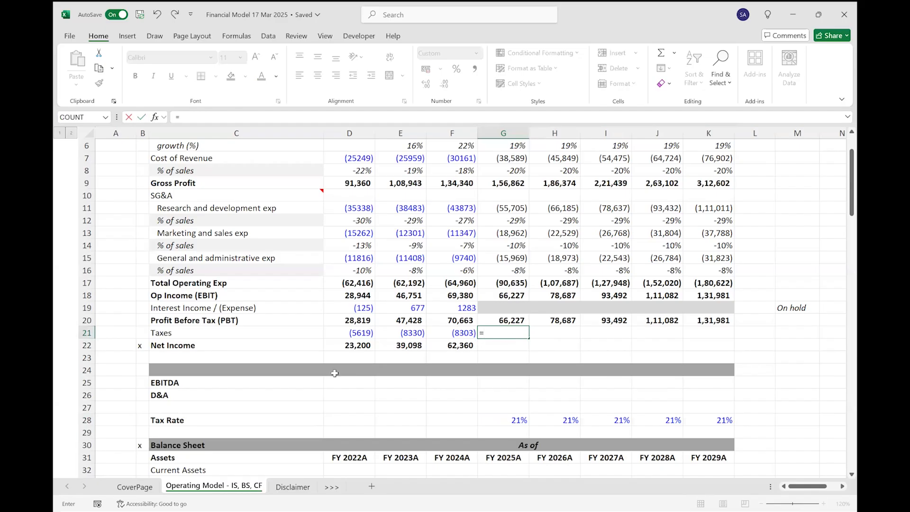
pyautogui.press('Up')
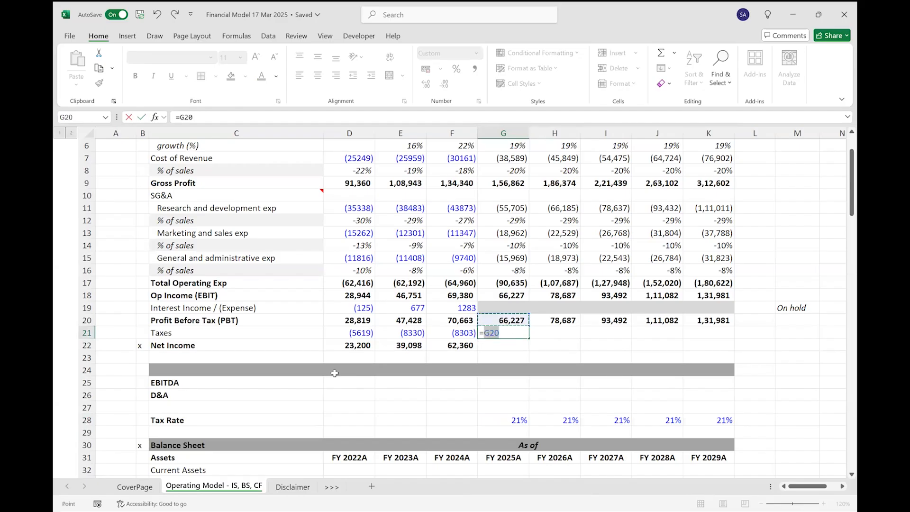
pyautogui.write('*')
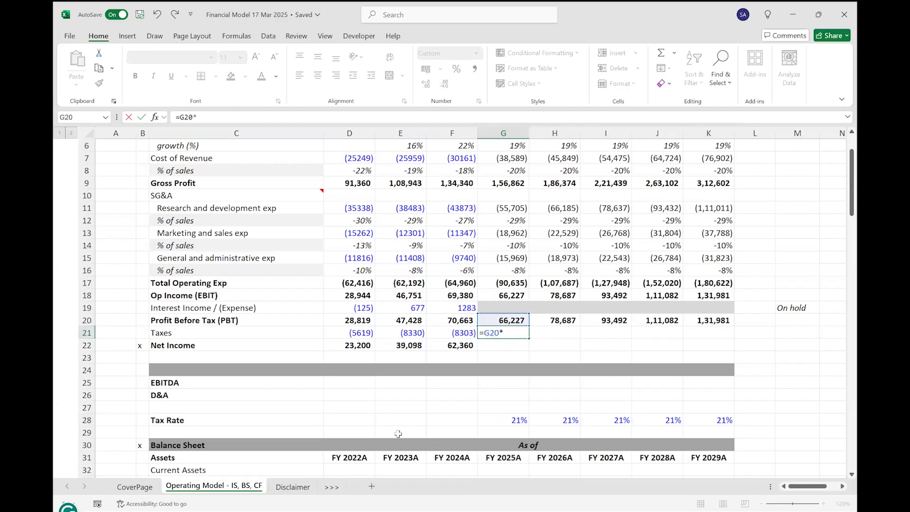
pyautogui.click(514, 420)
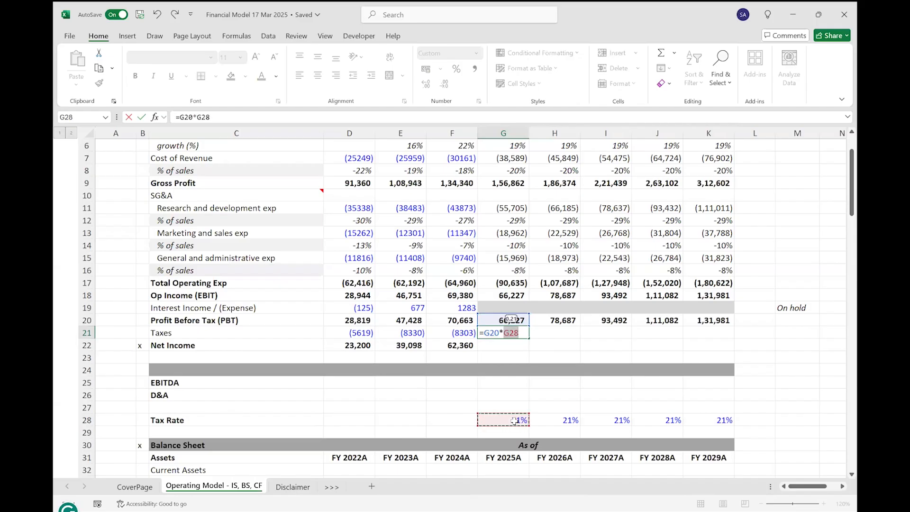
pyautogui.click(482, 333)
pyautogui.write('-')
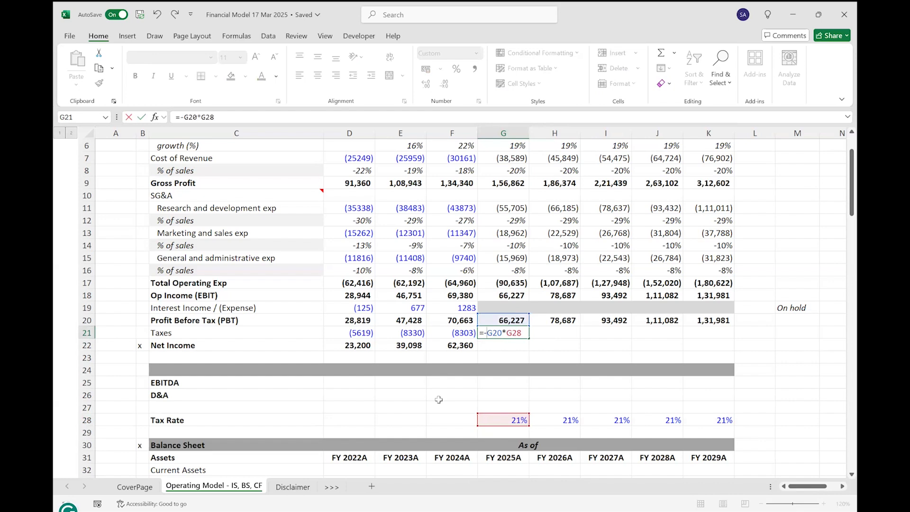
pyautogui.hotkey('ctrl', 'Return')
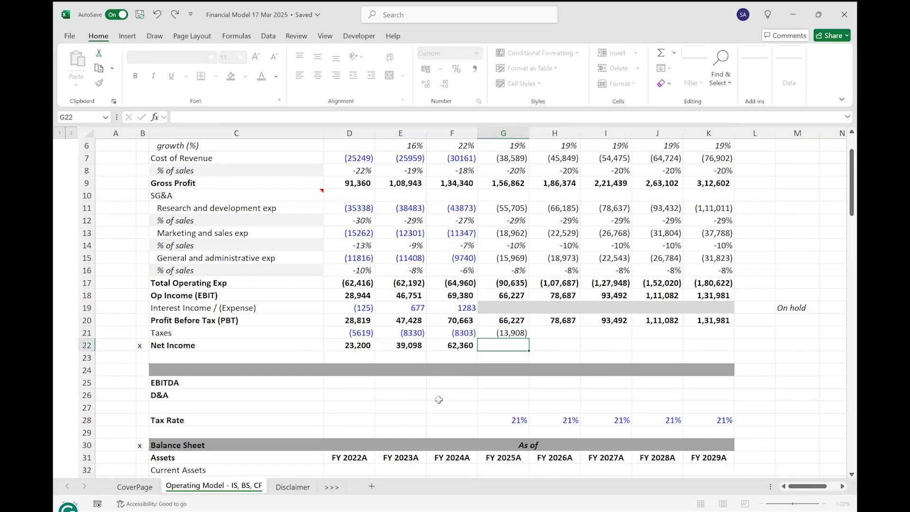
# - Fill the FY 2025E Taxes formula across G21:K21 through FY 2029E
pyautogui.hotkey('shift', 'Right')
pyautogui.hotkey('shift', 'Right')
pyautogui.hotkey('shift', 'Right')
pyautogui.hotkey('shift', 'Right')
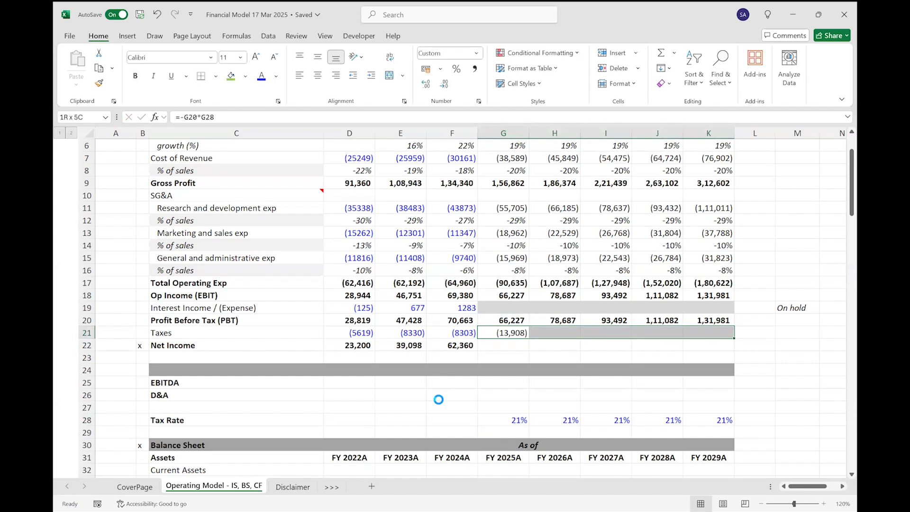
pyautogui.hotkey('ctrl', 'r')
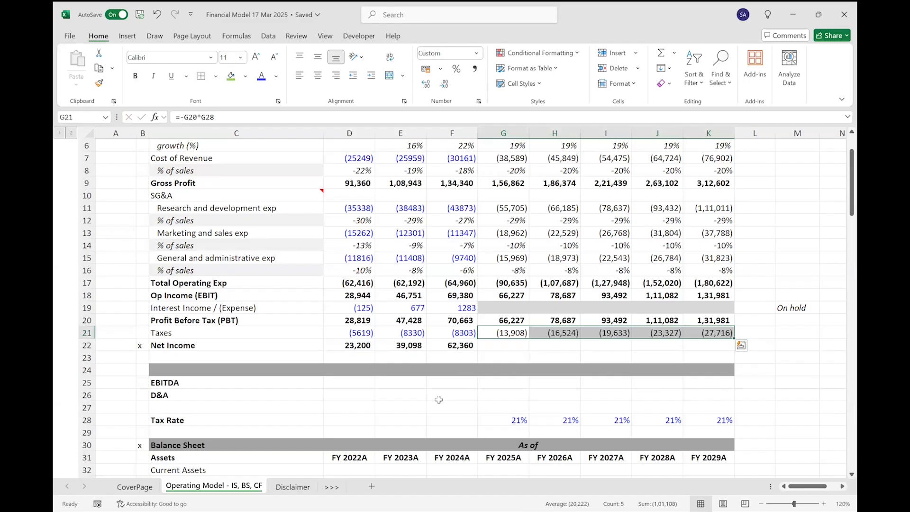
# - Extend the Net Income formula from FY 2024A in F22 across the forecast years to K22
pyautogui.press('Down')
pyautogui.press('Left')
pyautogui.hotkey('shift', 'Right')
pyautogui.hotkey('shift', 'Right')
pyautogui.hotkey('shift', 'Right')
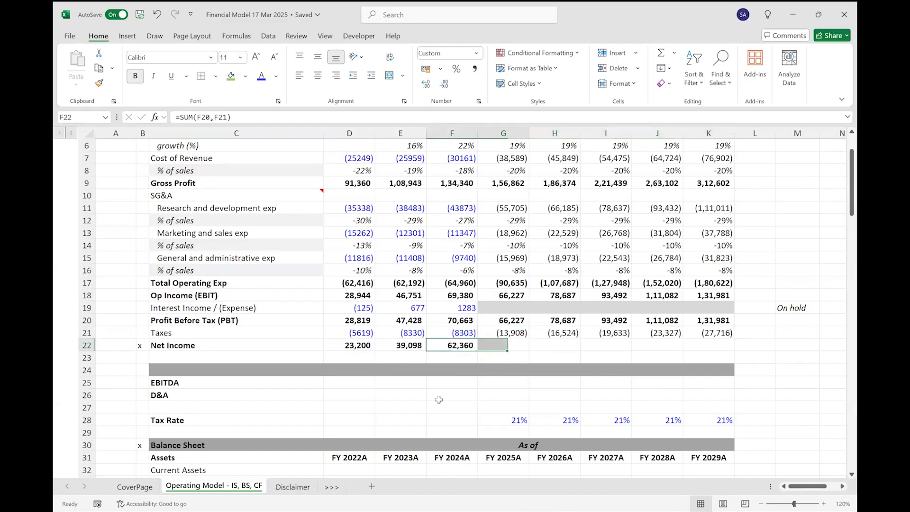
pyautogui.hotkey('shift', 'Right')
pyautogui.hotkey('shift', 'Right')
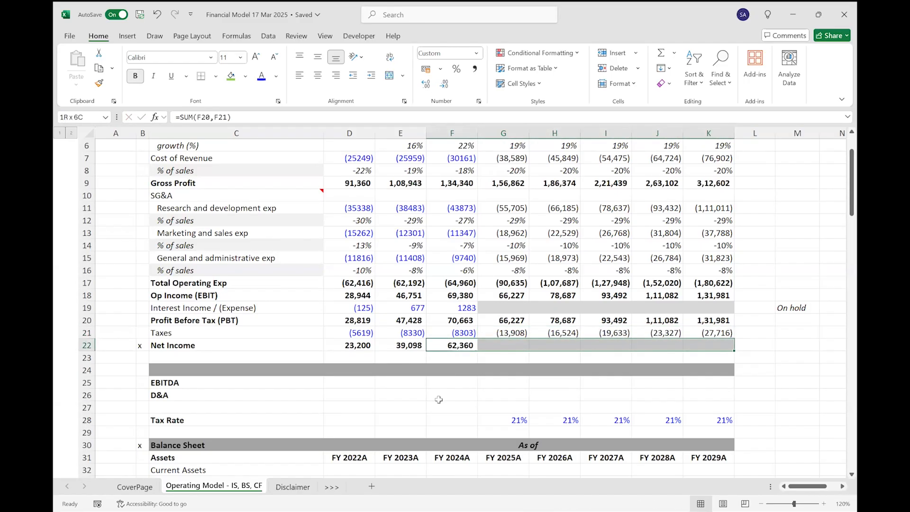
pyautogui.hotkey('ctrl', 'r')
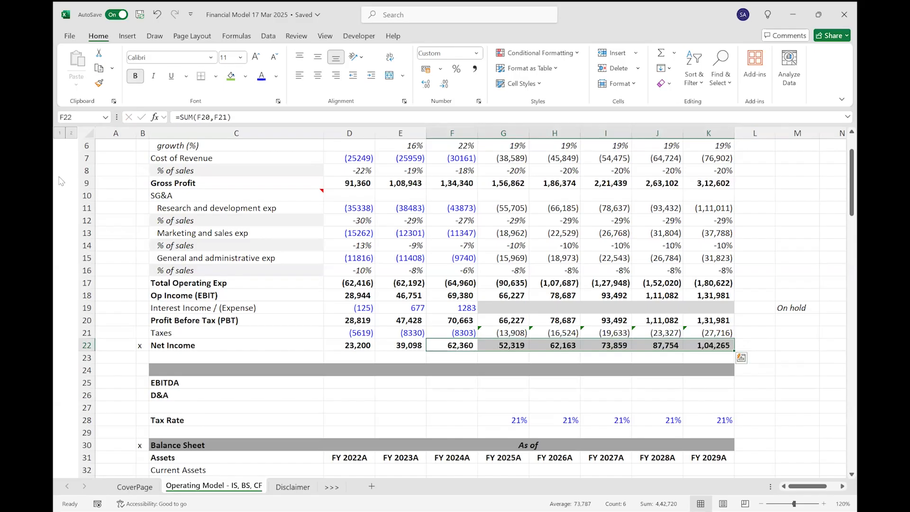
# - Ignore the formula error flags on the forecast Taxes cells G21:K21
pyautogui.press('Up')
pyautogui.press('Right')
pyautogui.hotkey('shift', 'Right')
pyautogui.hotkey('shift', 'Right')
pyautogui.hotkey('shift', 'Right')
pyautogui.hotkey('shift', 'Right')
pyautogui.click(471, 333)
pyautogui.click(407, 387)
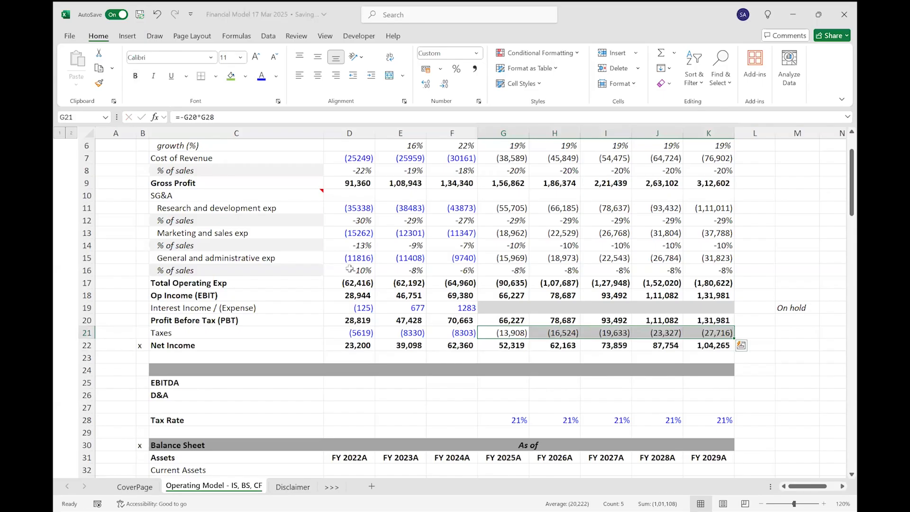
pyautogui.scroll(2, 349, 268)
pyautogui.scroll(-1, 350, 269)
pyautogui.scroll(-1, 349, 269)
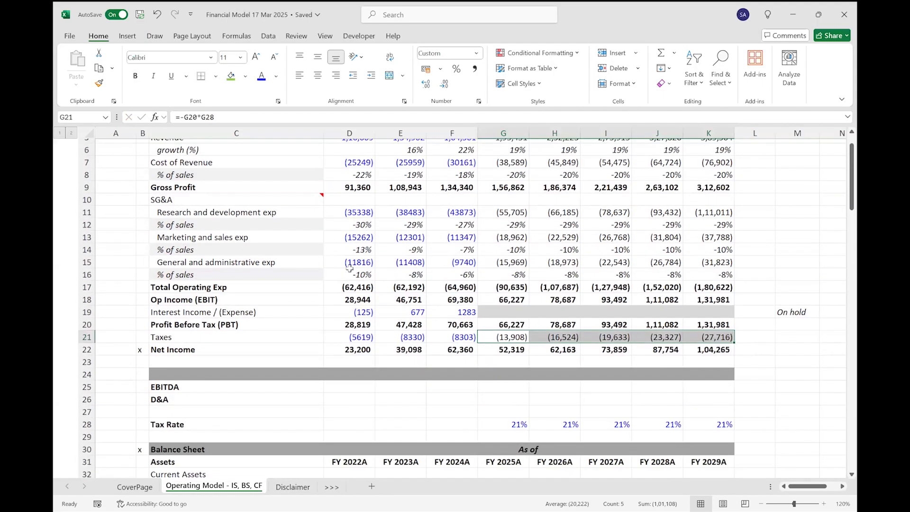
pyautogui.scroll(2, 349, 268)
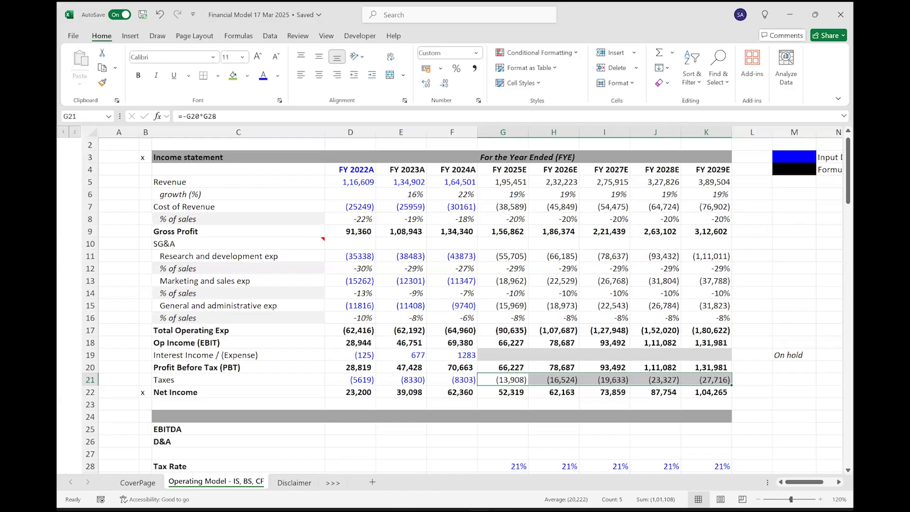
# - Switch to the browser's Google results for "kpmg corporate tax rates", try KPMG's Corporate tax rates table, and return to the results
pyautogui.hotkey('alt', 'Tab')
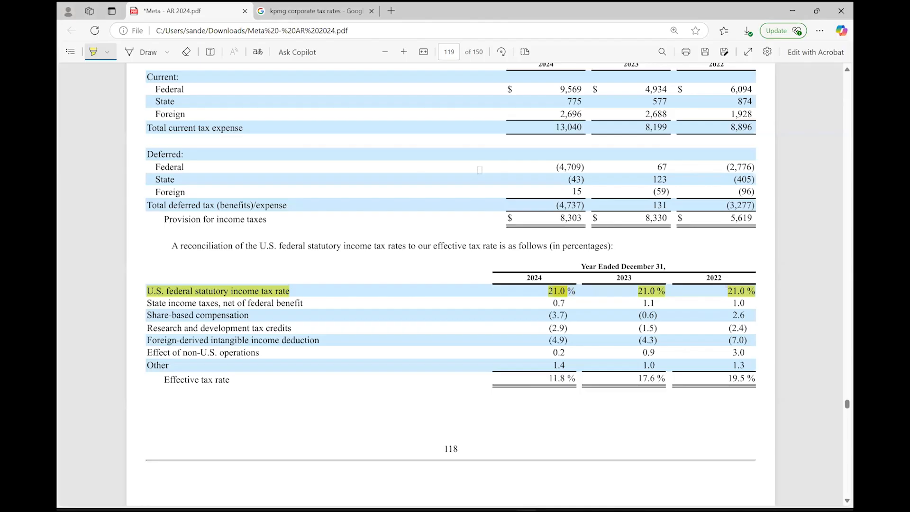
pyautogui.click(335, 12)
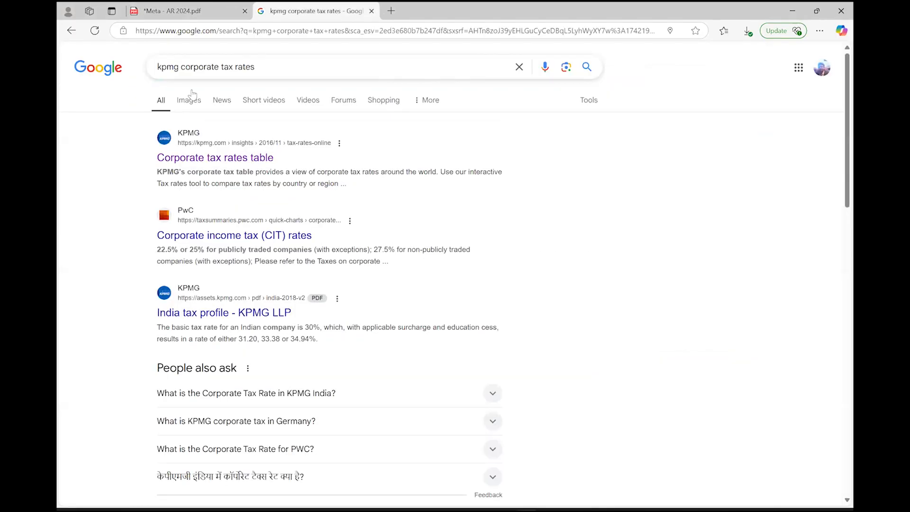
pyautogui.click(219, 161)
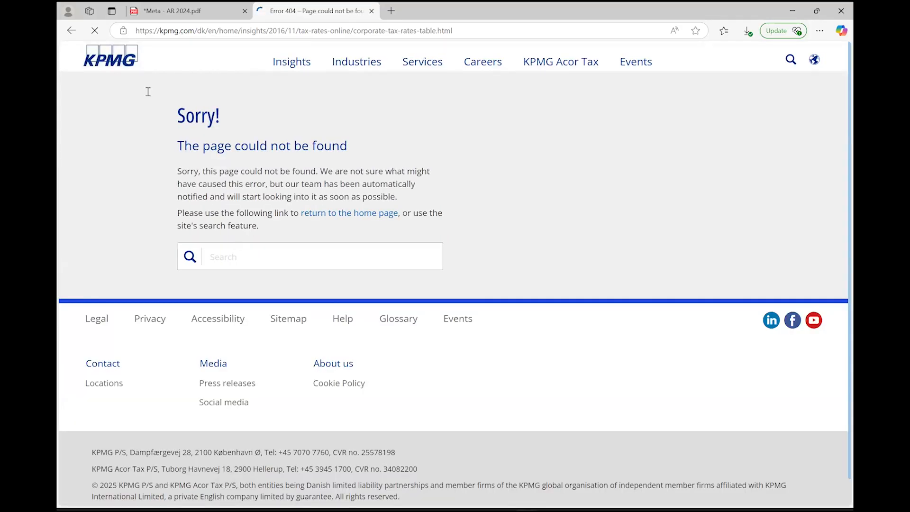
pyautogui.click(71, 31)
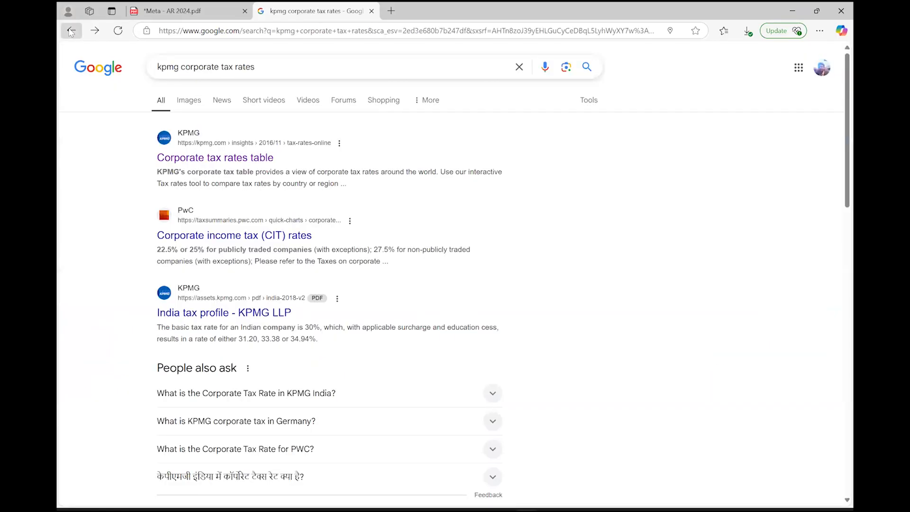
pyautogui.click(72, 31)
pyautogui.click(96, 33)
pyautogui.click(96, 33)
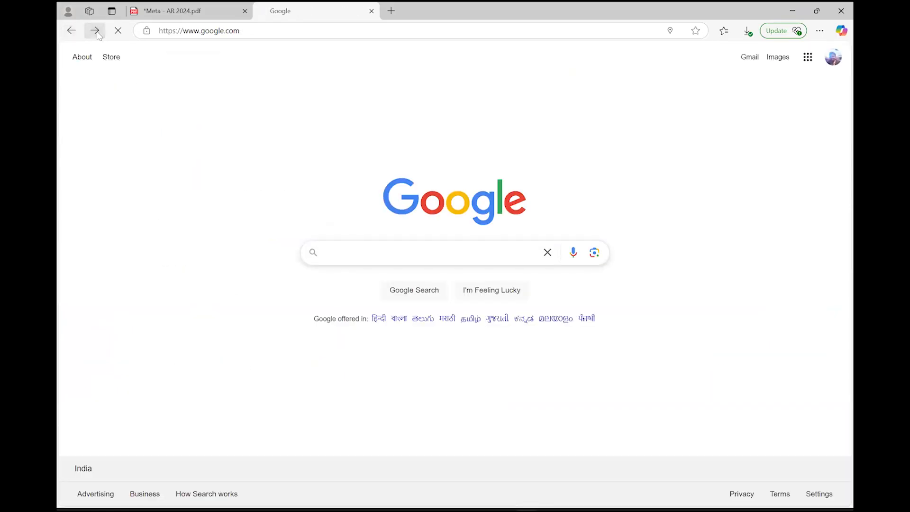
pyautogui.click(69, 34)
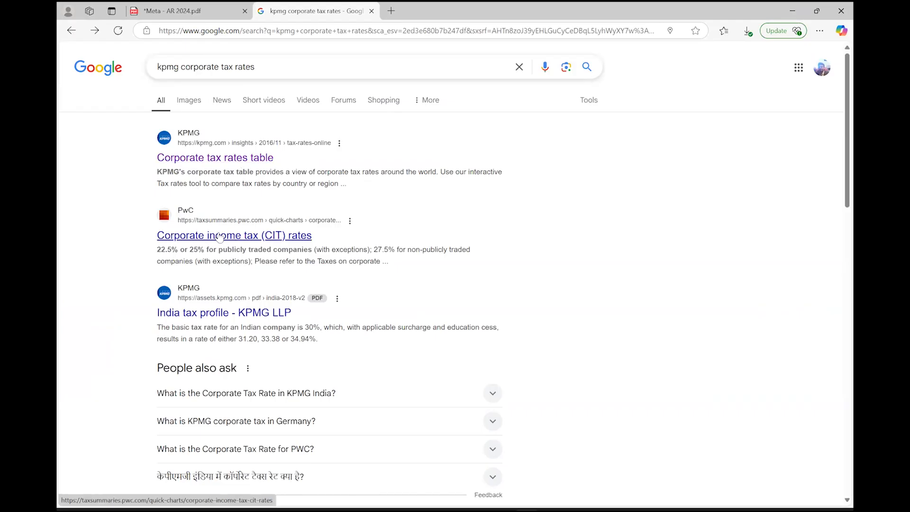
# - Open PwC's Corporate income tax (CIT) rates chart, jump to territories under U, and select the United States federal CIT rate
pyautogui.scroll(-4, 128, 316)
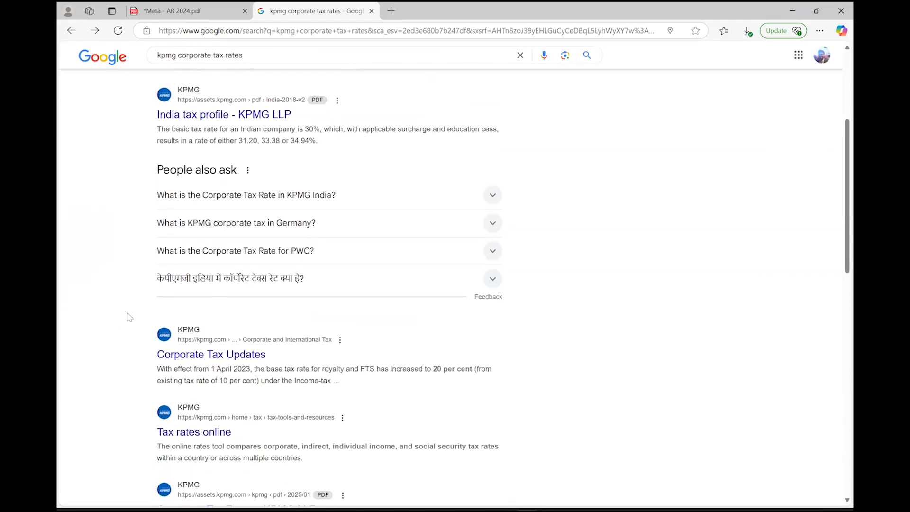
pyautogui.scroll(-2, 129, 317)
pyautogui.scroll(6, 128, 317)
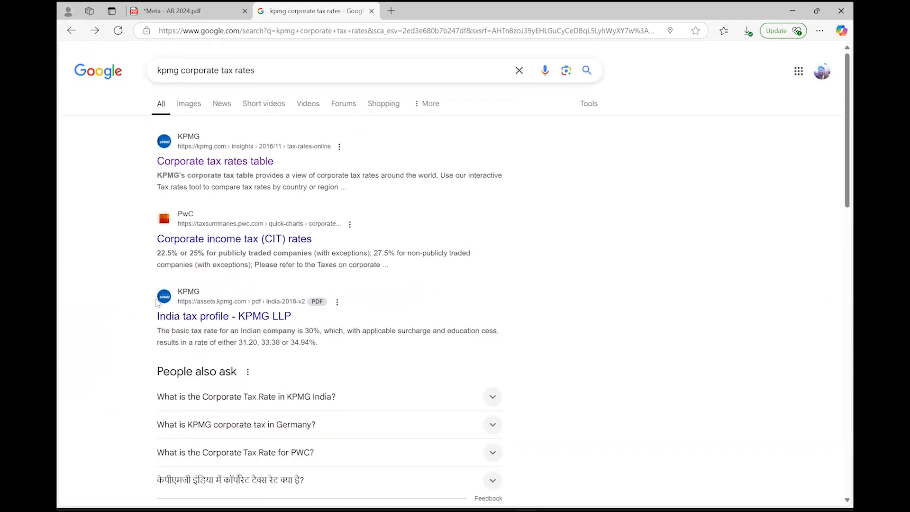
pyautogui.click(288, 241)
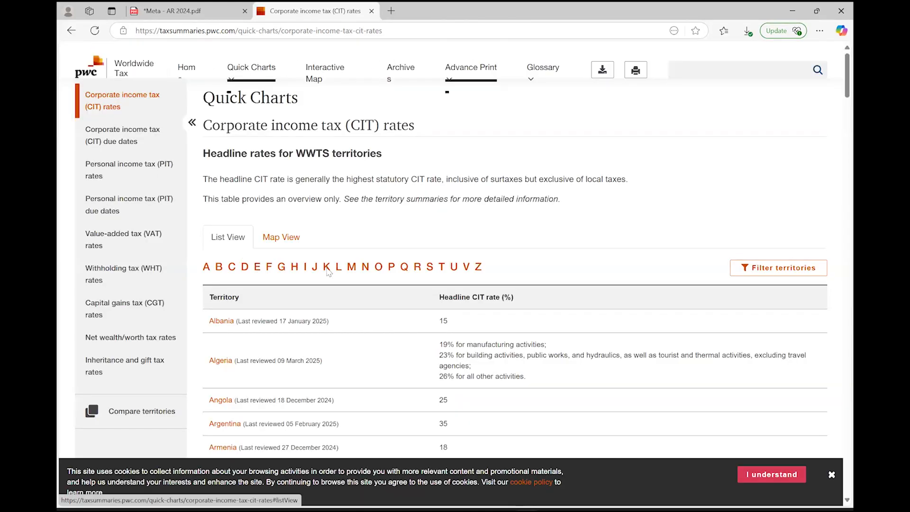
pyautogui.click(454, 268)
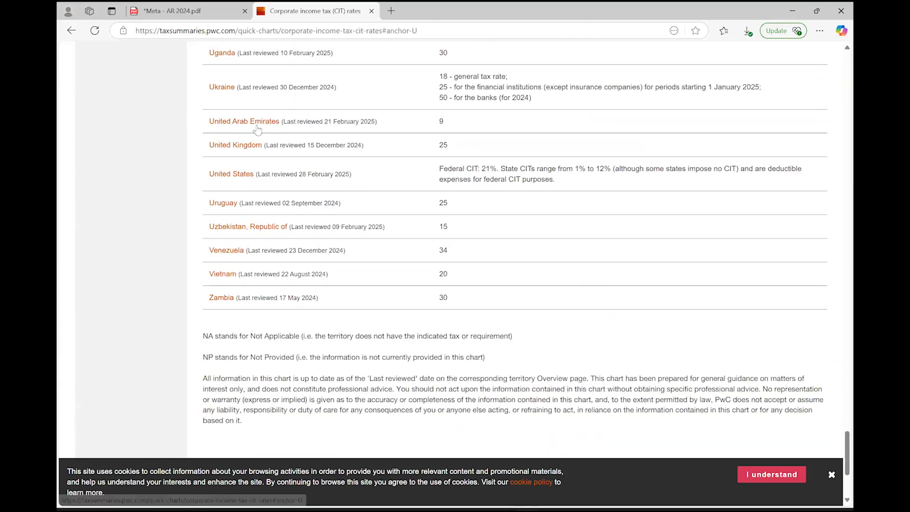
pyautogui.moveTo(445, 170); pyautogui.dragTo(497, 170)
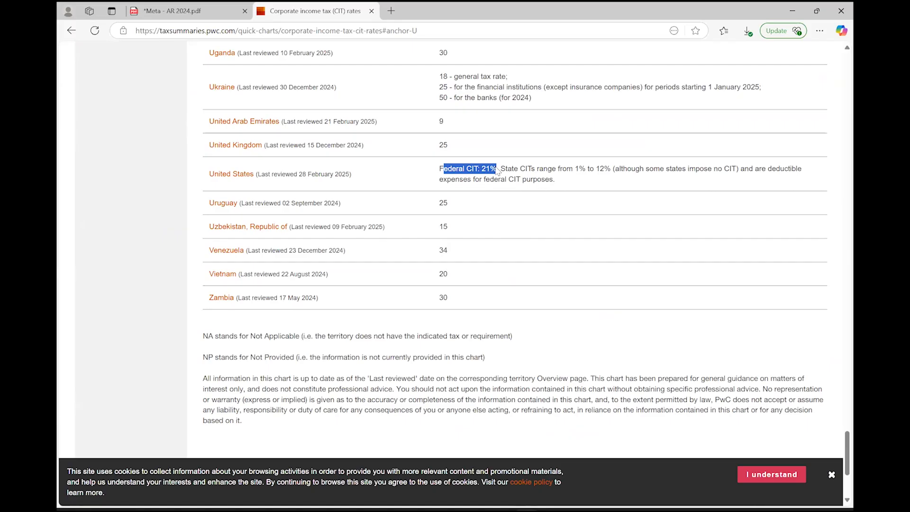
# - Return through the annual report to the Excel model and select the FY 2024A Cash and cash equivalents cell F33 in the Balance Sheet
pyautogui.click(203, 4)
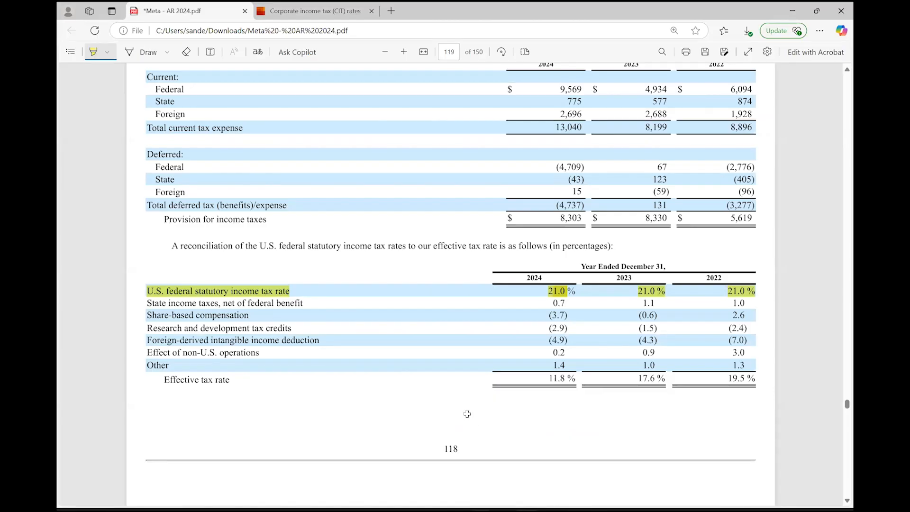
pyautogui.hotkey('alt', 'Tab')
pyautogui.scroll(-3, 413, 411)
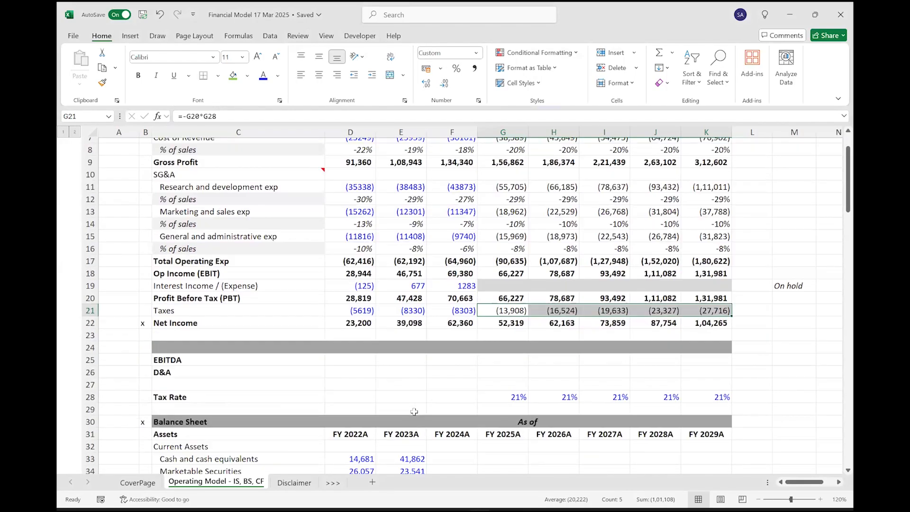
pyautogui.scroll(-1, 414, 411)
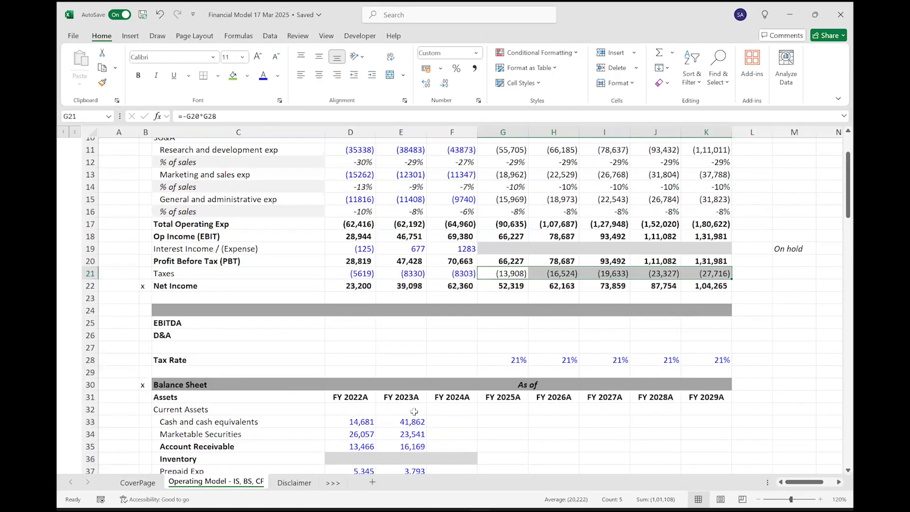
pyautogui.scroll(-1, 414, 412)
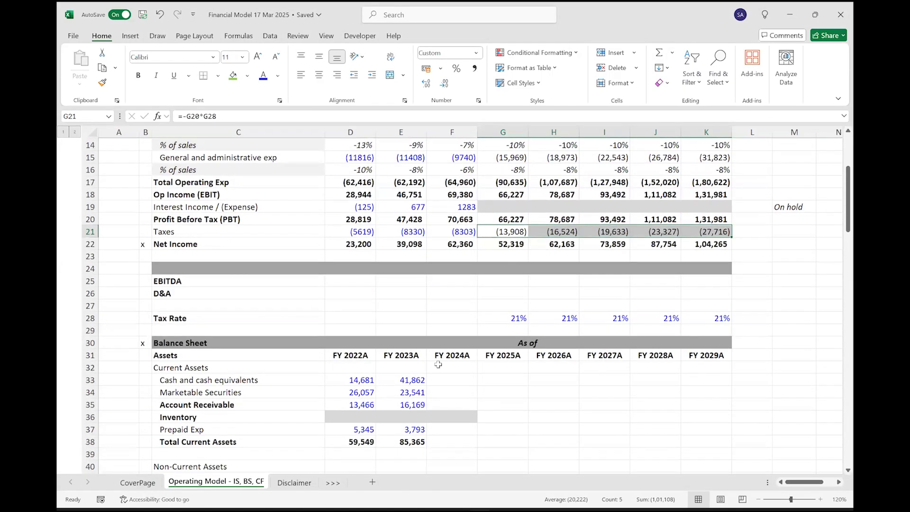
pyautogui.scroll(-2, 439, 341)
pyautogui.scroll(-1, 450, 316)
pyautogui.click(450, 316)
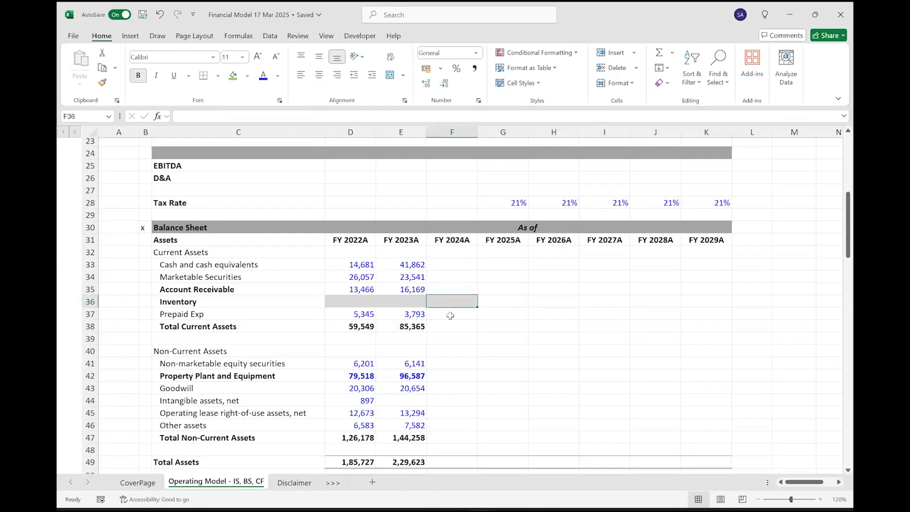
pyautogui.press('Up')
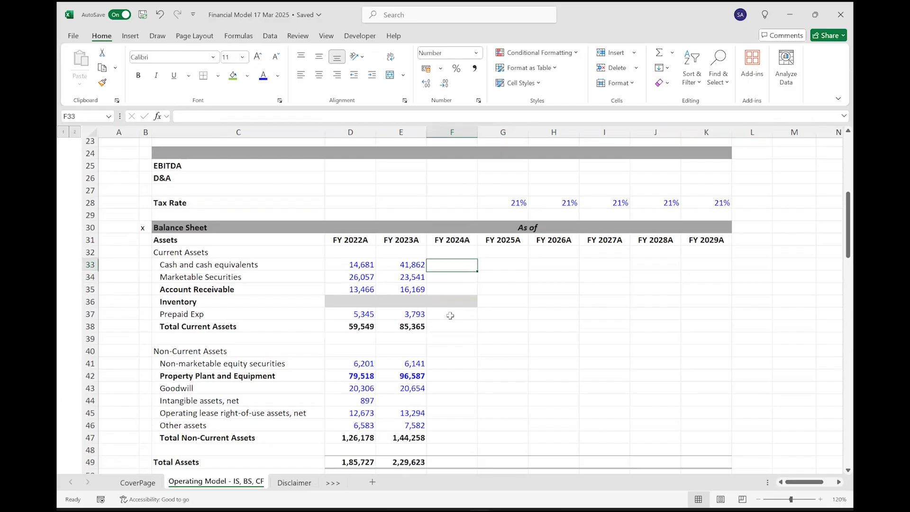
# - Review the current assets for FY 2022A and FY 2023A and the FY 2024A column F31:F38, and switch to the annual report PDF
pyautogui.moveTo(353, 265); pyautogui.dragTo(406, 322)
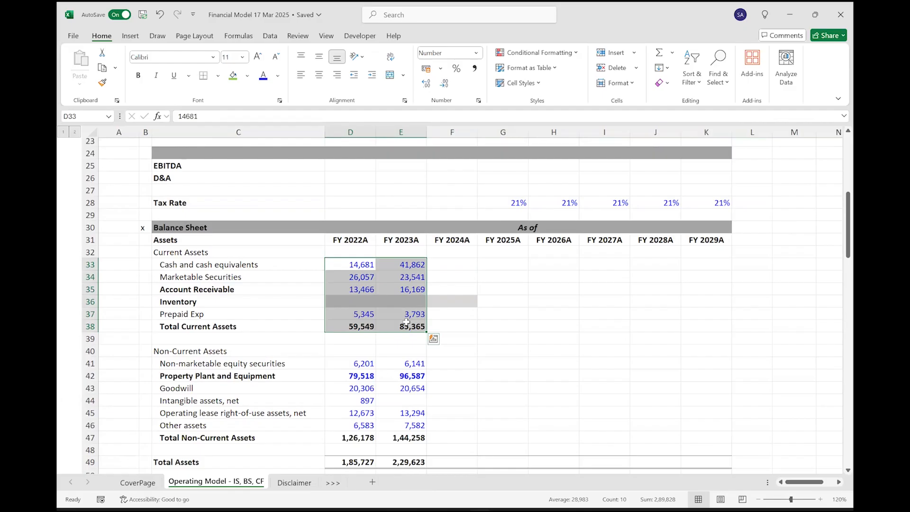
pyautogui.moveTo(451, 215); pyautogui.dragTo(450, 311)
pyautogui.moveTo(450, 240); pyautogui.dragTo(448, 325)
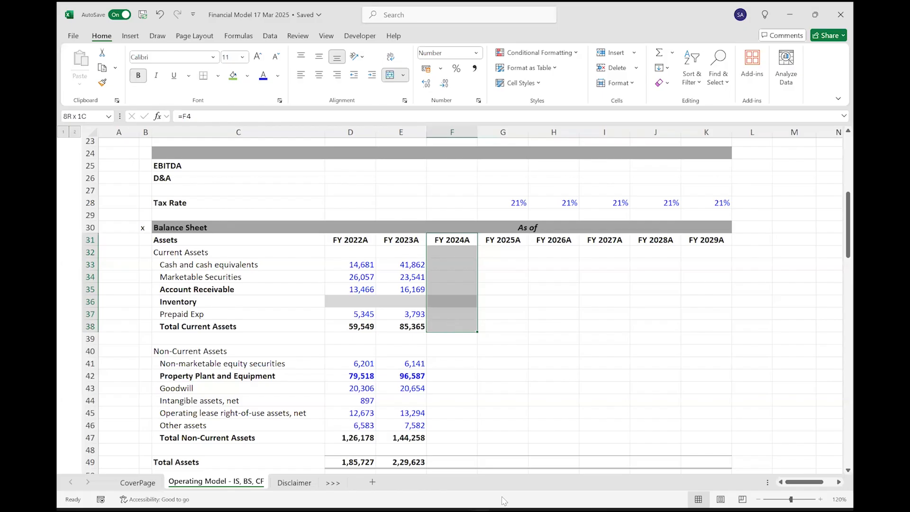
pyautogui.hotkey('alt', 'Tab')
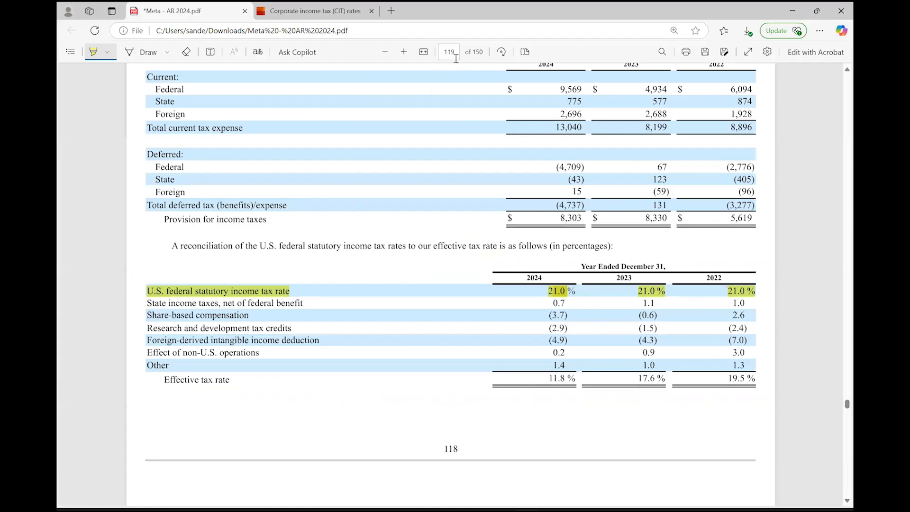
# - Go to page 87 of the annual report and compare its Consolidated Balance Sheets with the empty FY 2024A current asset cells F33:F38 in Excel
pyautogui.click(452, 54)
pyautogui.write('9')
pyautogui.write('7')
pyautogui.press('Return')
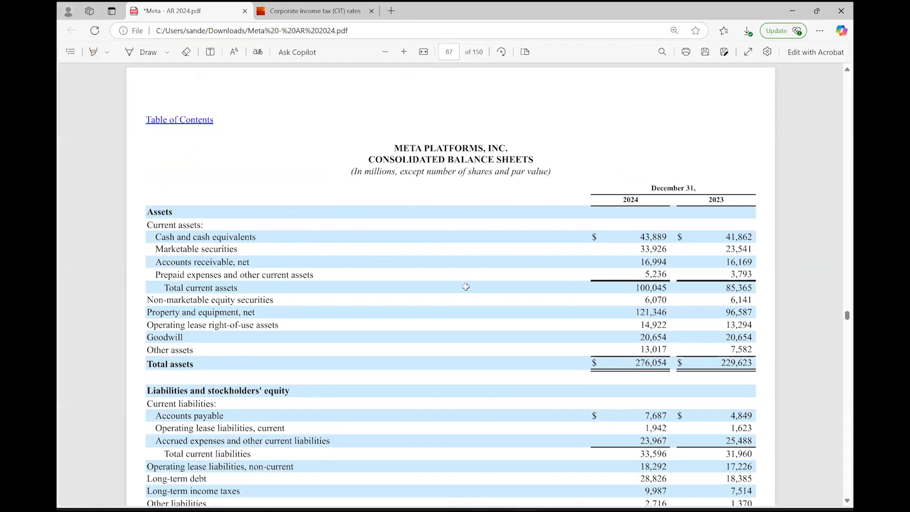
pyautogui.hotkey('alt', 'Tab')
pyautogui.moveTo(458, 252); pyautogui.dragTo(455, 326)
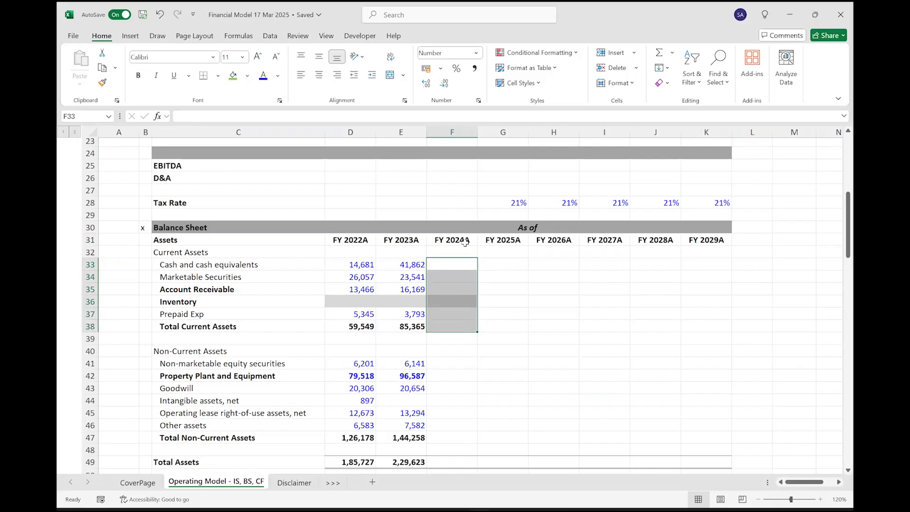
pyautogui.hotkey('alt', 'Tab')
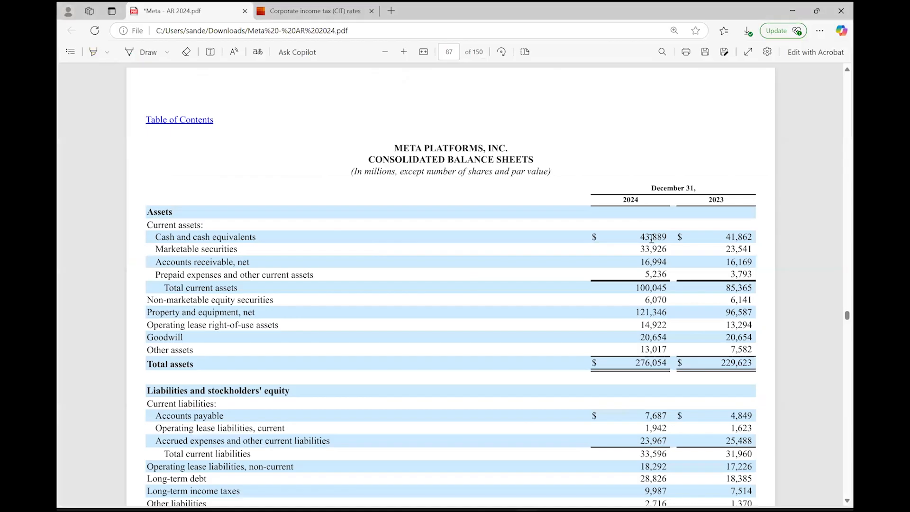
# - Copy the 2024 Cash and cash equivalents figure, 43,889, from the annual report into cell F33 of the Excel model
pyautogui.doubleClick(652, 236)
pyautogui.hotkey('ctrl', 'c')
pyautogui.hotkey('alt', 'Tab')
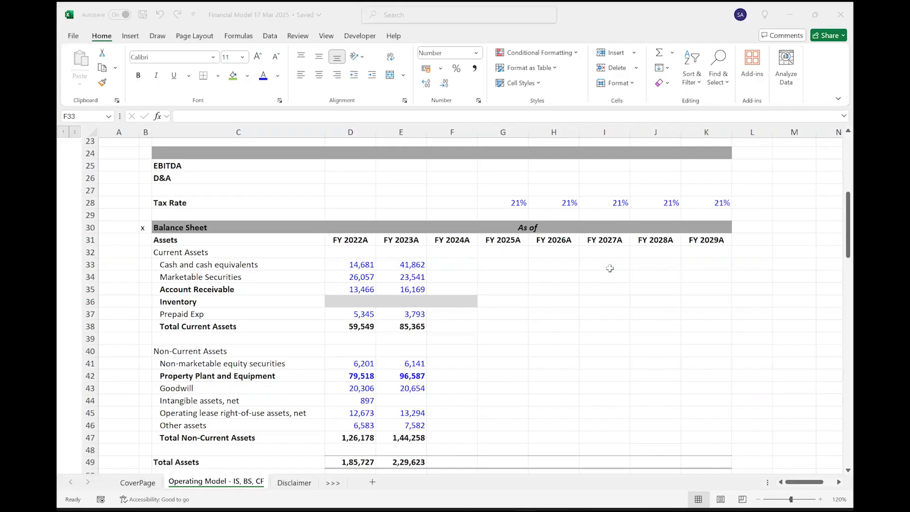
pyautogui.press('F2')
pyautogui.hotkey('ctrl', 'v')
pyautogui.press('Return')
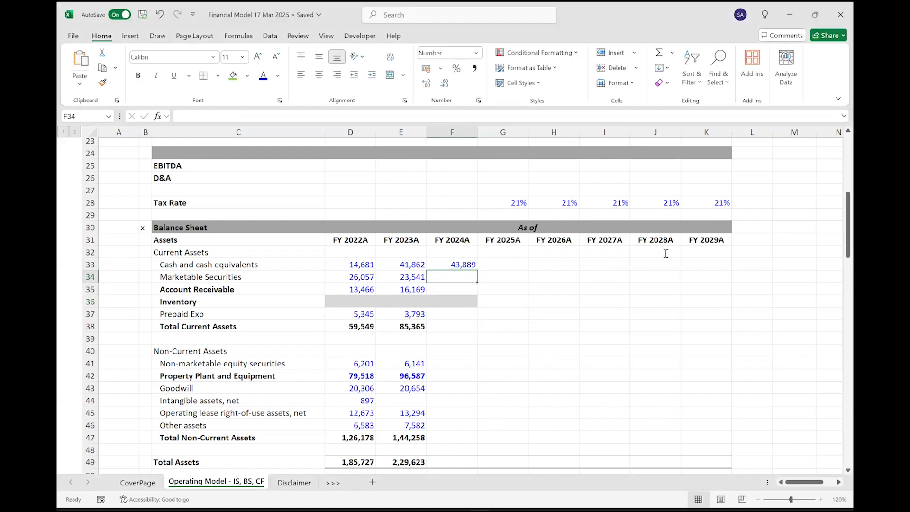
# - Copy the 2024 Marketable securities figure, 33,926, from the annual report into cell F34 of the Excel balance sheet
pyautogui.hotkey('alt', 'Tab')
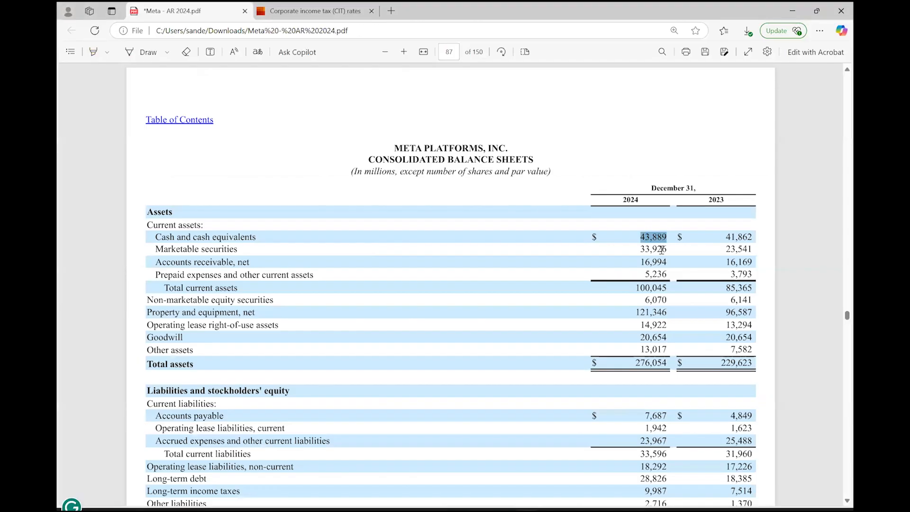
pyautogui.doubleClick(661, 249)
pyautogui.hotkey('ctrl', 'c')
pyautogui.hotkey('alt', 'Tab')
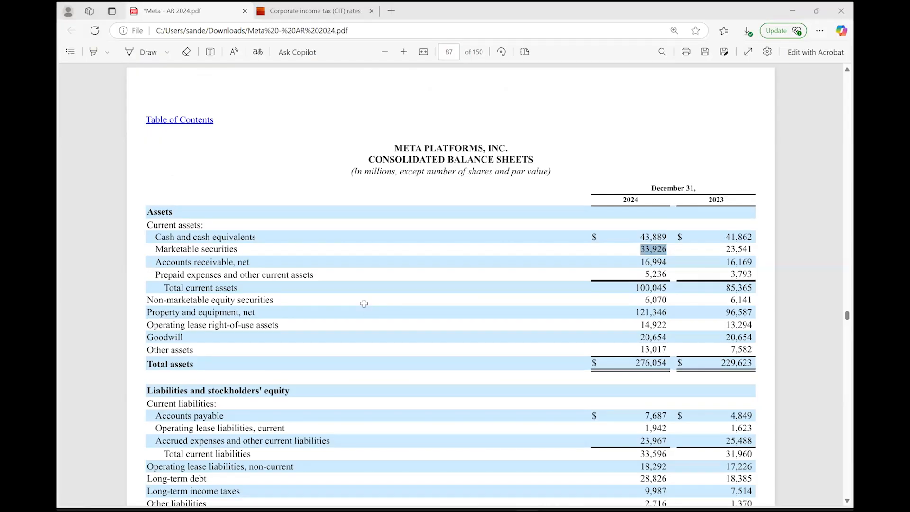
pyautogui.hotkey('ctrl', 'v')
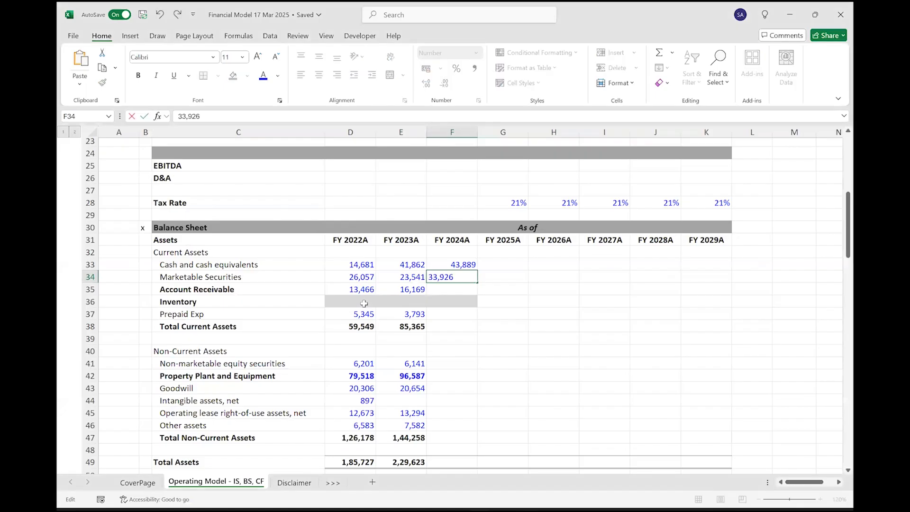
pyautogui.press('Return')
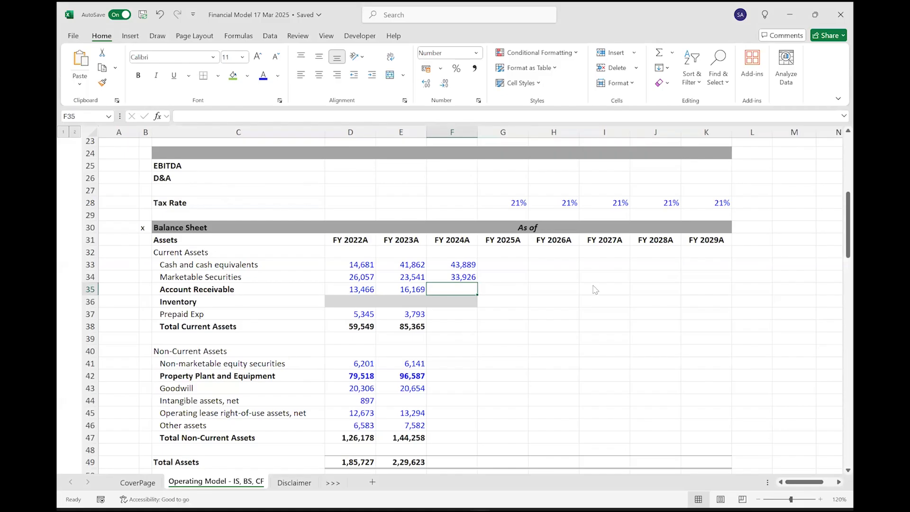
# - Transfer the 2024 Accounts receivable, net figure, 16,994, from the annual report to Excel cell F35 and skip the Inventory row
pyautogui.hotkey('alt', 'Tab')
pyautogui.doubleClick(646, 264)
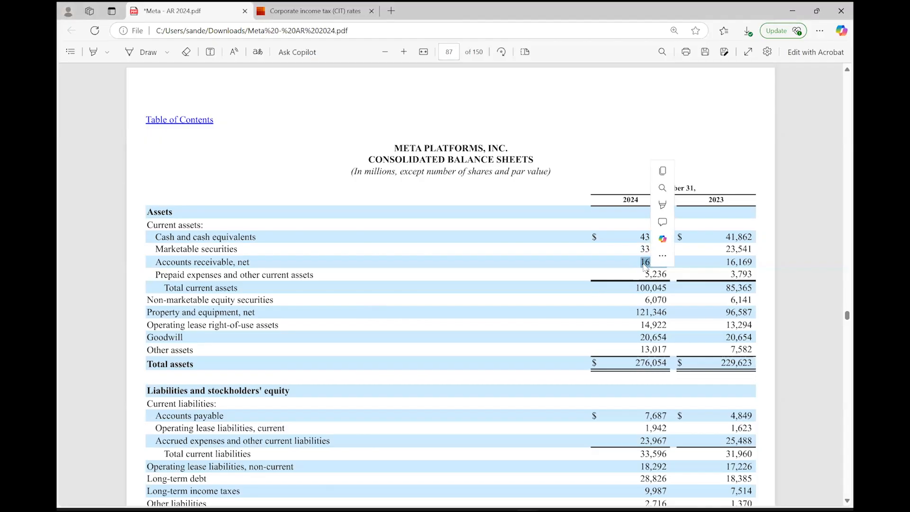
pyautogui.hotkey('alt', 'Tab')
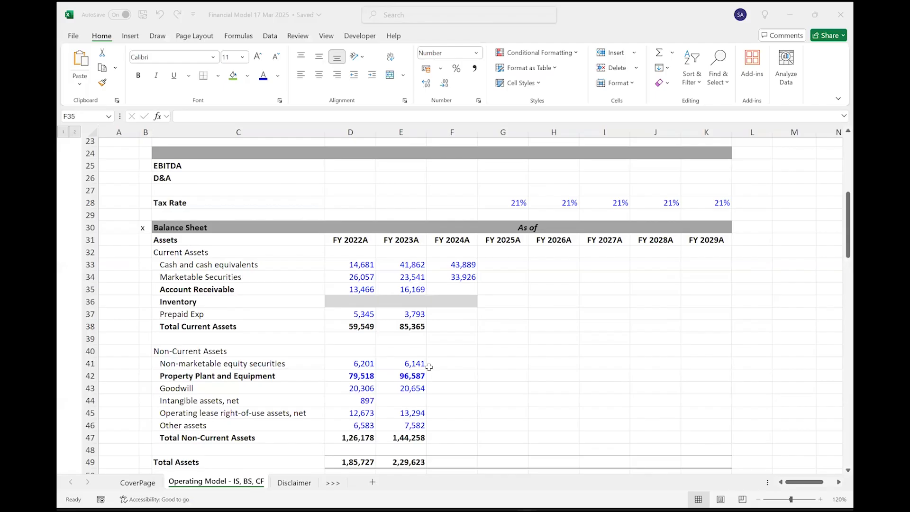
pyautogui.write('16,994')
pyautogui.press('Return')
pyautogui.press('Return')
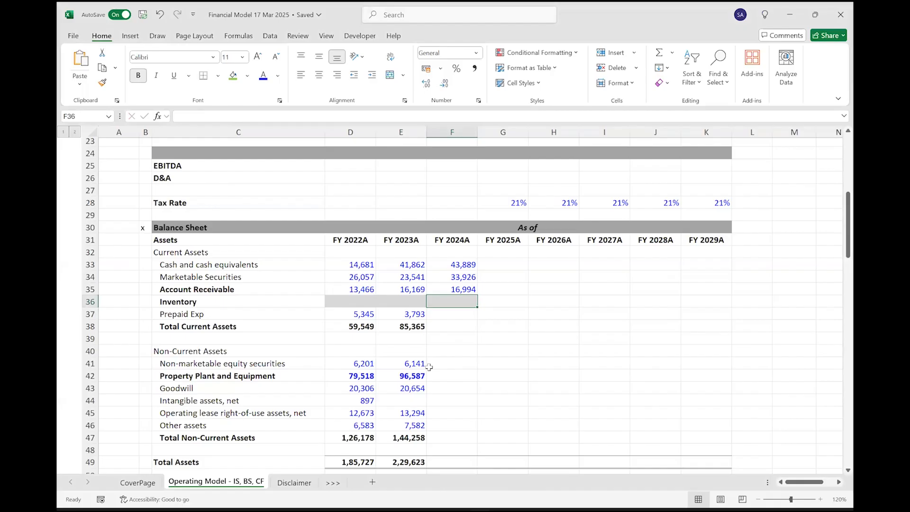
# - Copy the 2024 Prepaid expenses and other current assets figure, 5,236, from the annual report into Excel's FY 2024A Prepaid Exp cell F37
pyautogui.hotkey('alt', 'Tab')
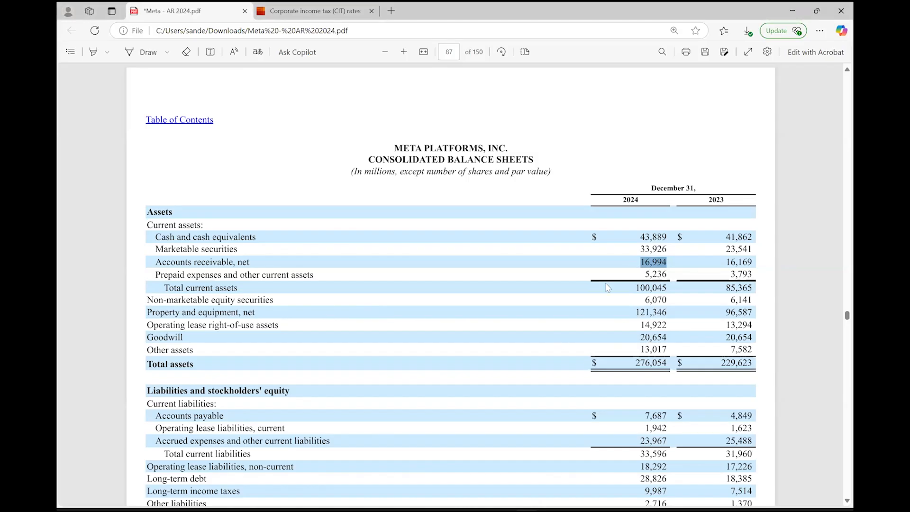
pyautogui.moveTo(643, 275); pyautogui.dragTo(665, 280)
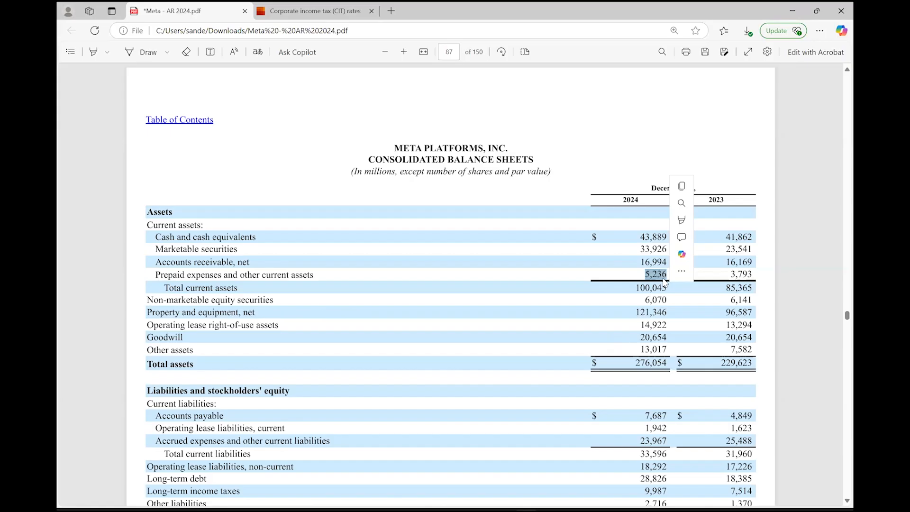
pyautogui.hotkey('ctrl', 'c')
pyautogui.hotkey('alt', 'Tab')
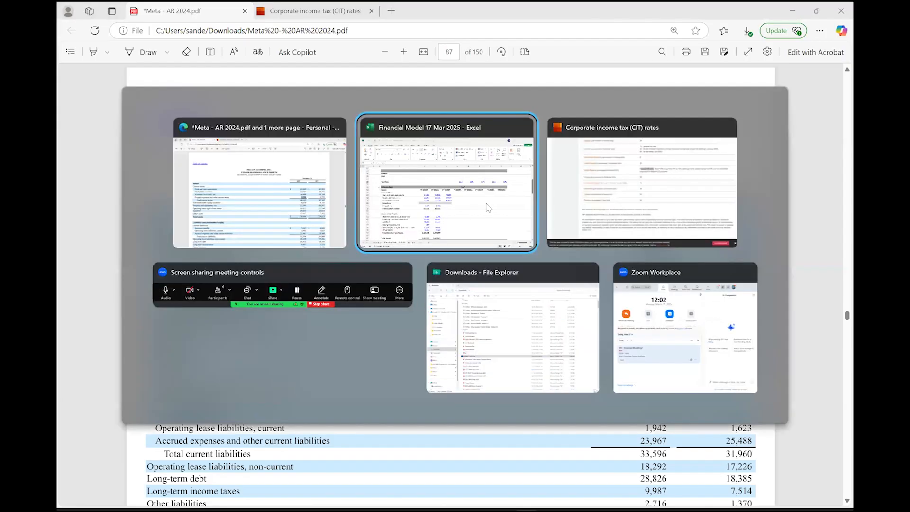
pyautogui.click(488, 207)
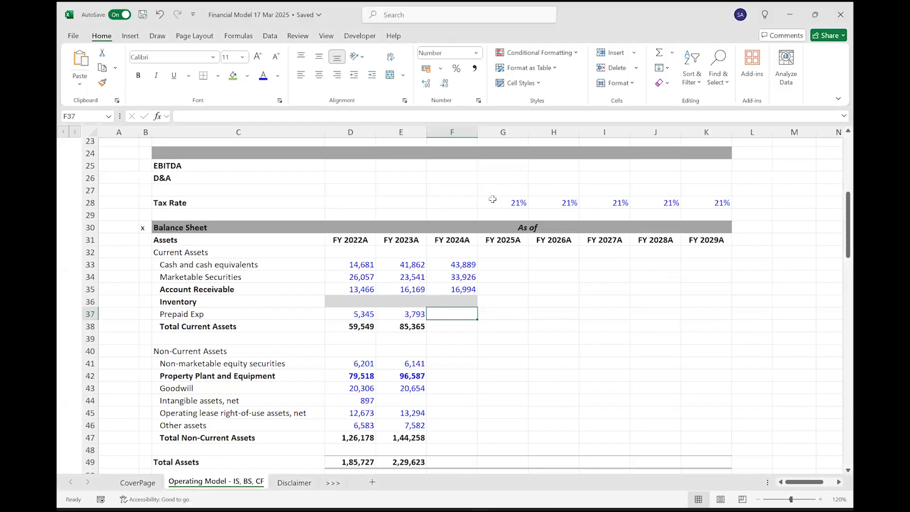
pyautogui.hotkey('ctrl', 'v')
pyautogui.press('Return')
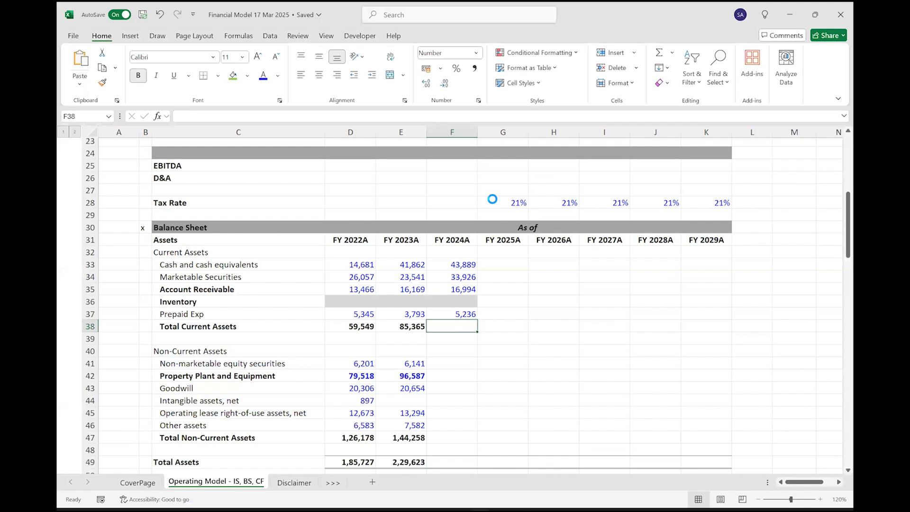
# - Sum the FY 2024A current assets in the Total Current Assets cell F38 and move down to the Non-Current Assets section
pyautogui.hotkey('alt', '=')
pyautogui.press('Return')
pyautogui.press('Return')
pyautogui.press('Return')
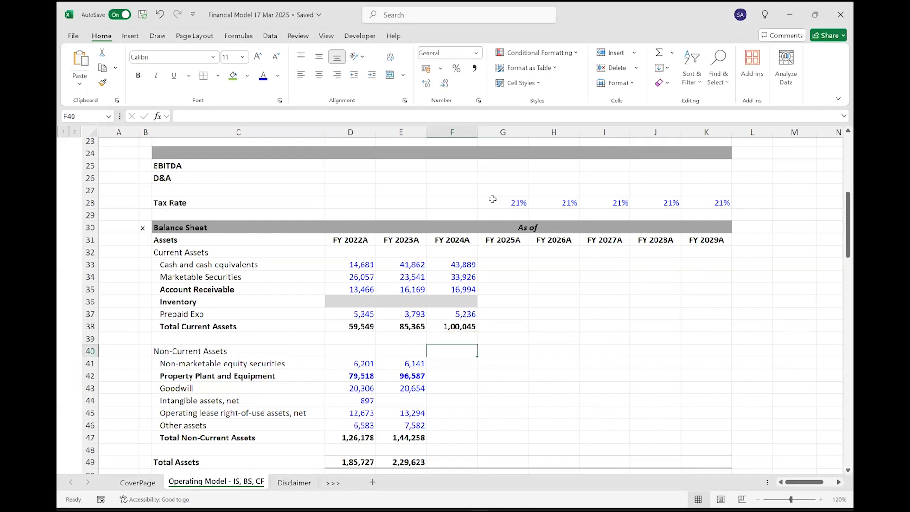
# - Look up the 2024 Non-marketable equity securities in the annual report and enter 6070 in Excel cell F41
pyautogui.hotkey('alt', 'Tab')
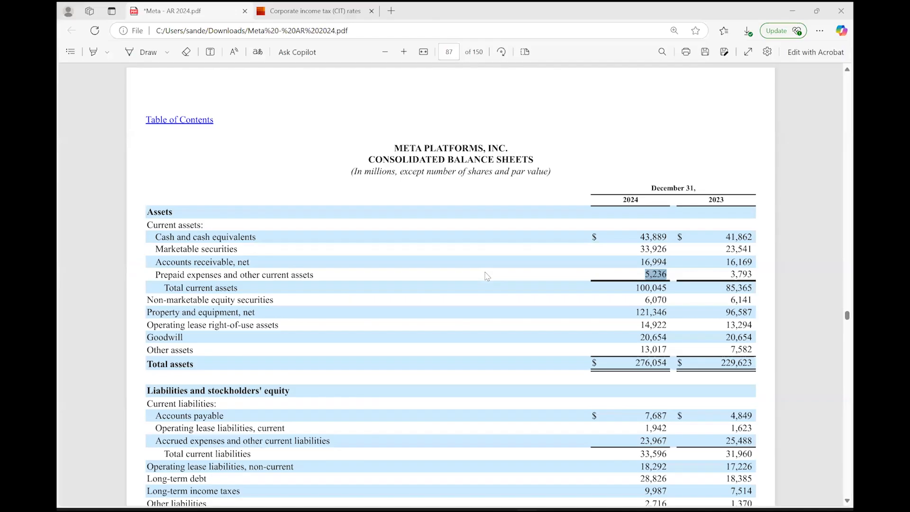
pyautogui.doubleClick(652, 300)
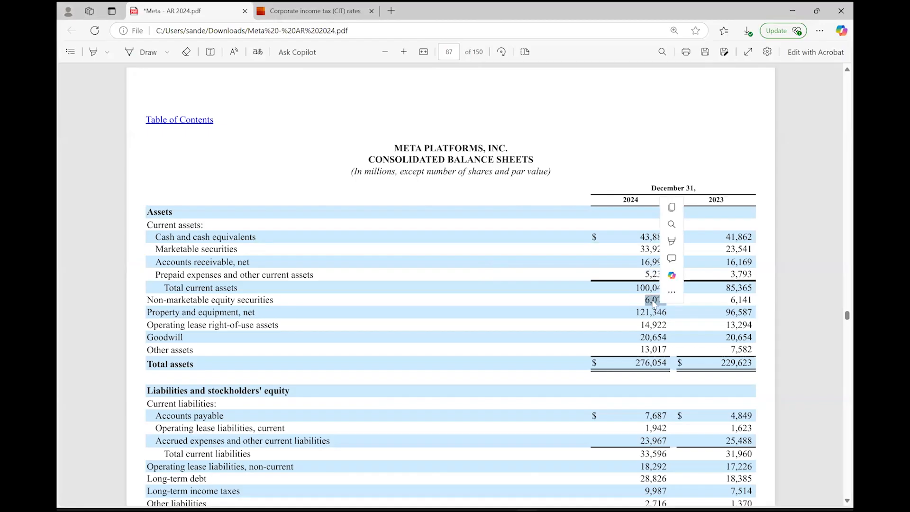
pyautogui.hotkey('alt', 'Tab')
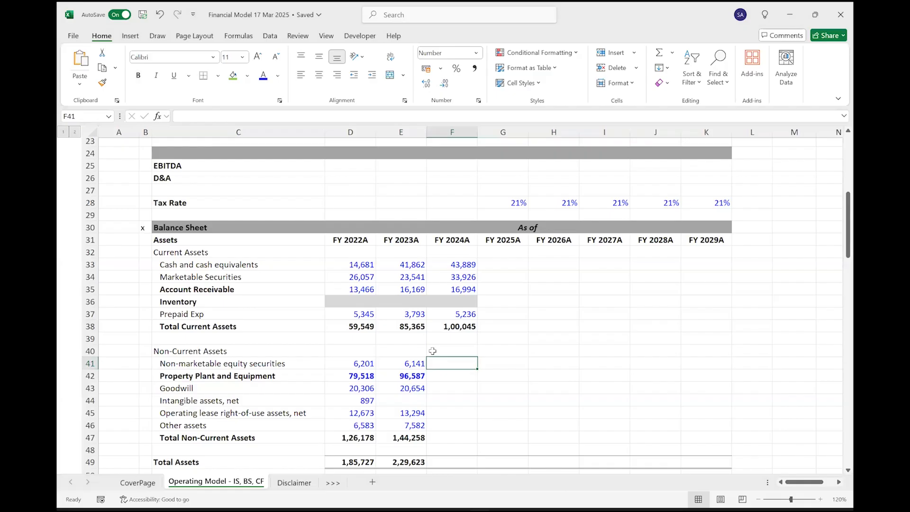
pyautogui.write('6070')
pyautogui.press('Return')
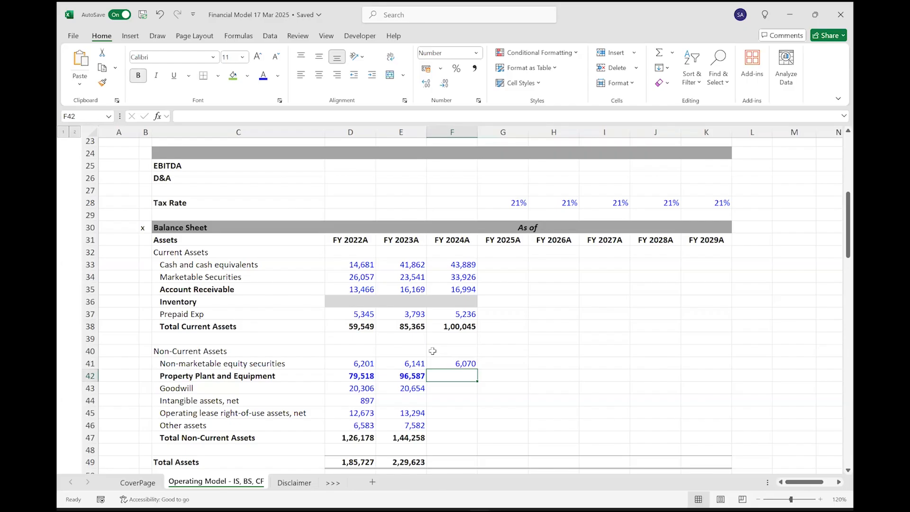
# - Copy the 2024 Property and equipment, net figure, 121,346, from the annual report into Excel's Property Plant and Equipment cell F42
pyautogui.hotkey('alt', 'Tab')
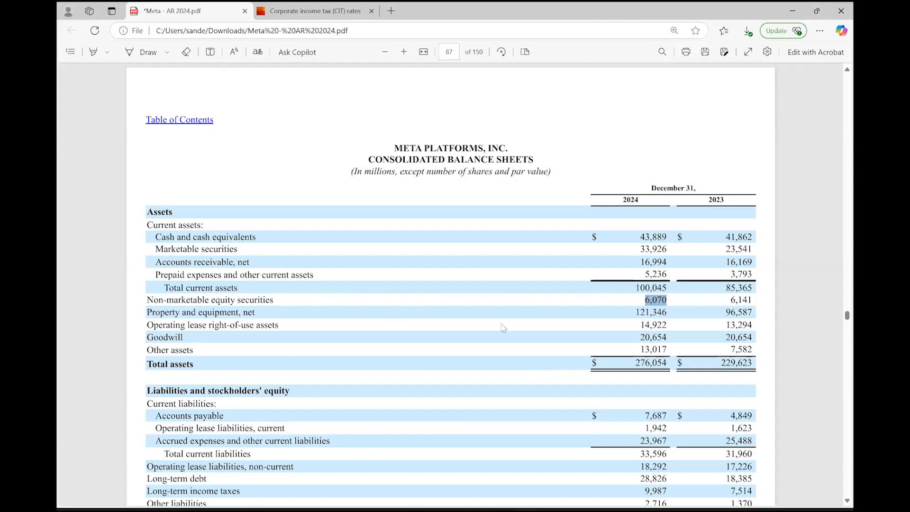
pyautogui.doubleClick(645, 314)
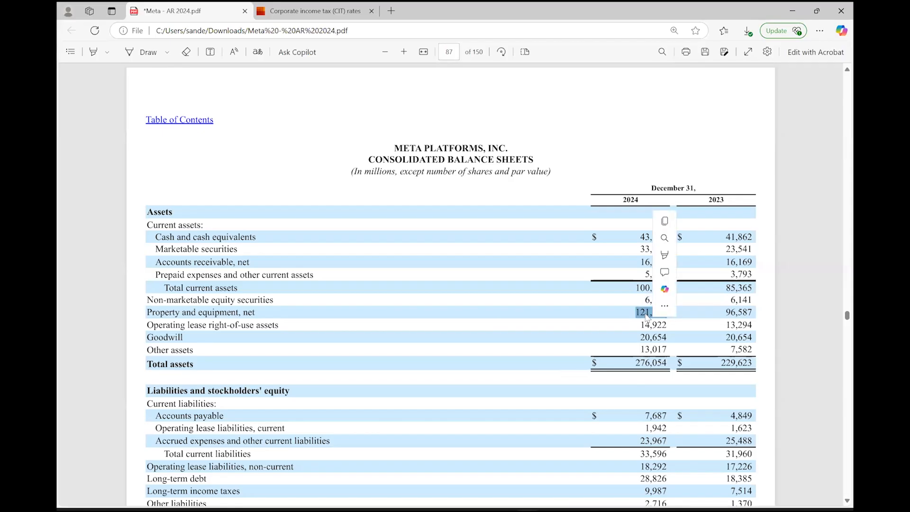
pyautogui.hotkey('alt', 'Tab')
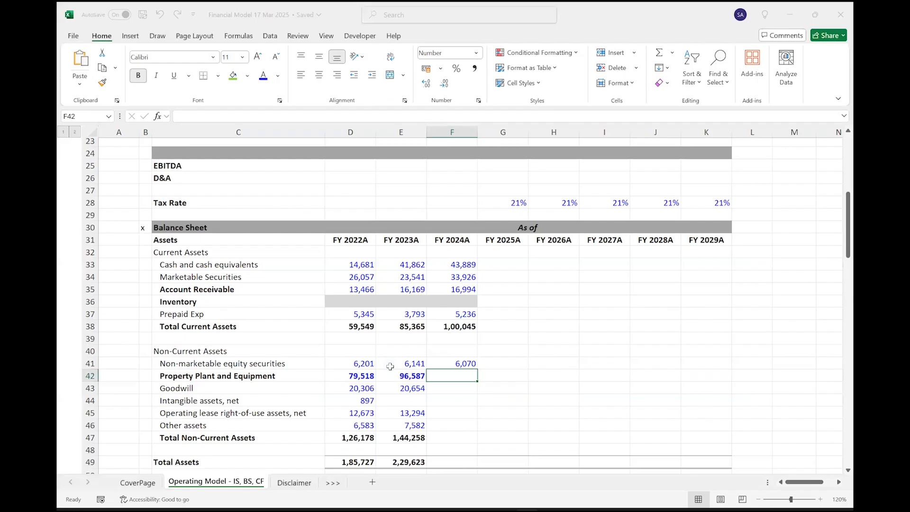
pyautogui.hotkey('ctrl', 'v')
pyautogui.press('Return')
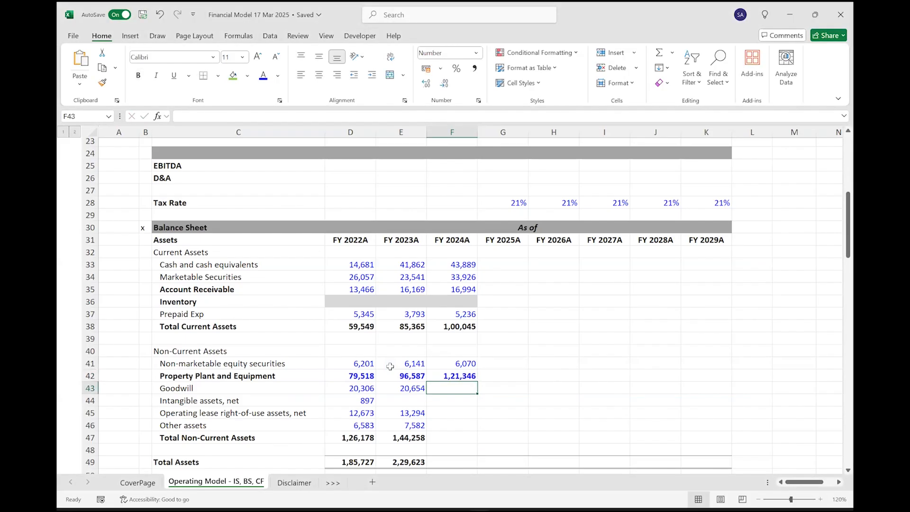
# - Copy the 2024 Goodwill figure, 20,654, from the annual report into cell F43 of the Excel balance sheet
pyautogui.hotkey('alt', 'Tab')
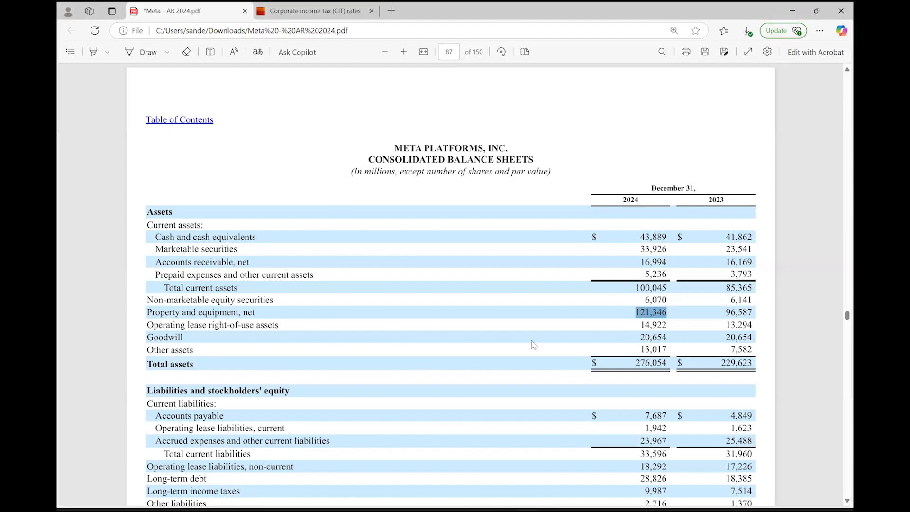
pyautogui.doubleClick(653, 337)
pyautogui.hotkey('ctrl', 'c')
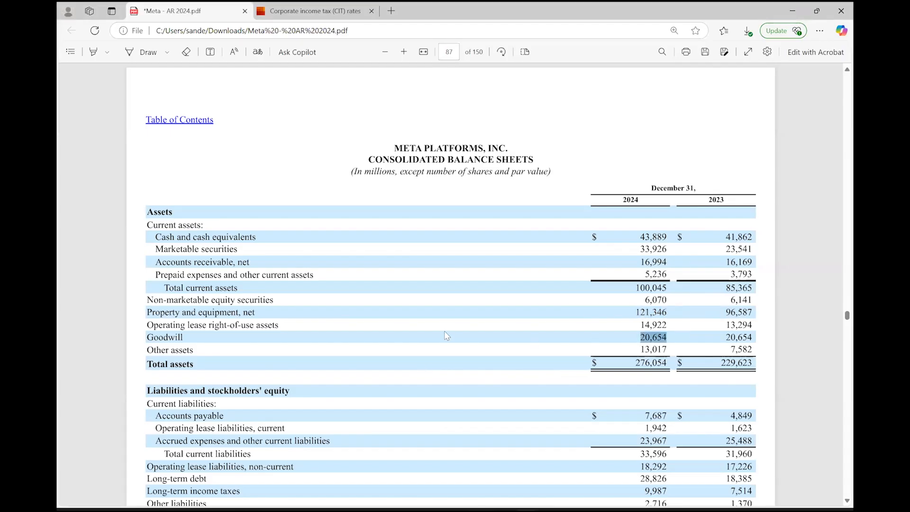
pyautogui.hotkey('alt', 'Tab')
pyautogui.hotkey('ctrl', 'v')
pyautogui.press('Return')
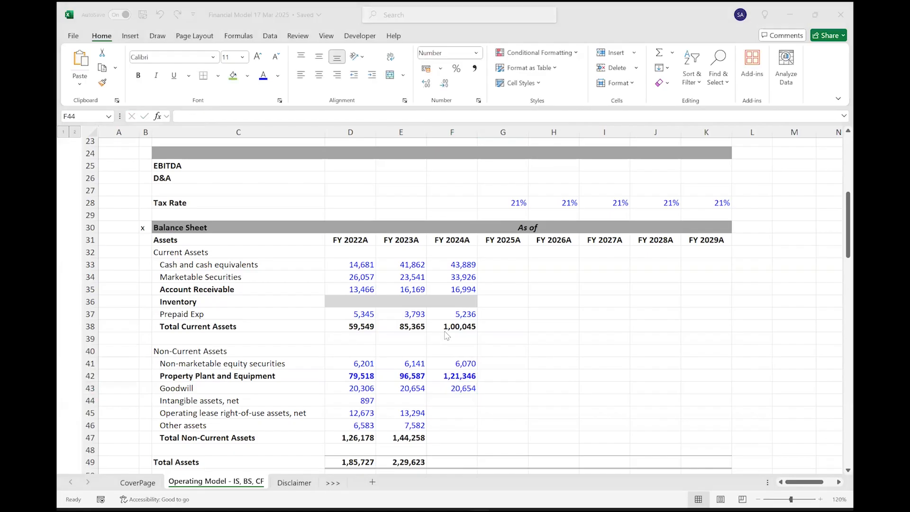
# - Copy the 2024 Other assets figure, 13,017, from the annual report into Excel's Other assets cell F46
pyautogui.hotkey('alt', 'Tab')
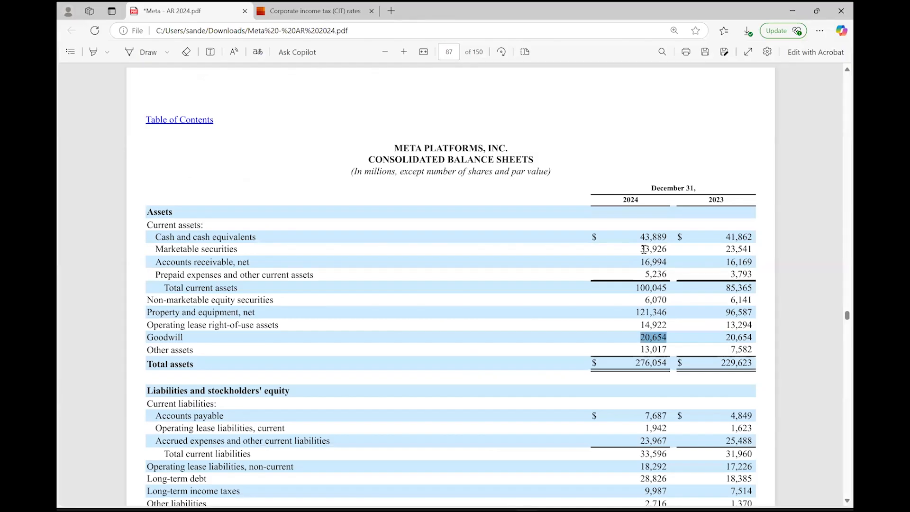
pyautogui.doubleClick(645, 350)
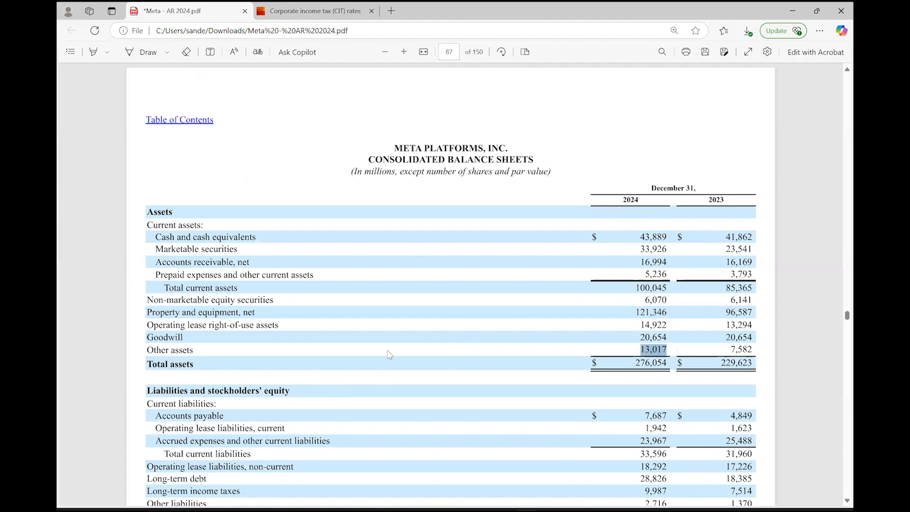
pyautogui.hotkey('alt', 'Tab')
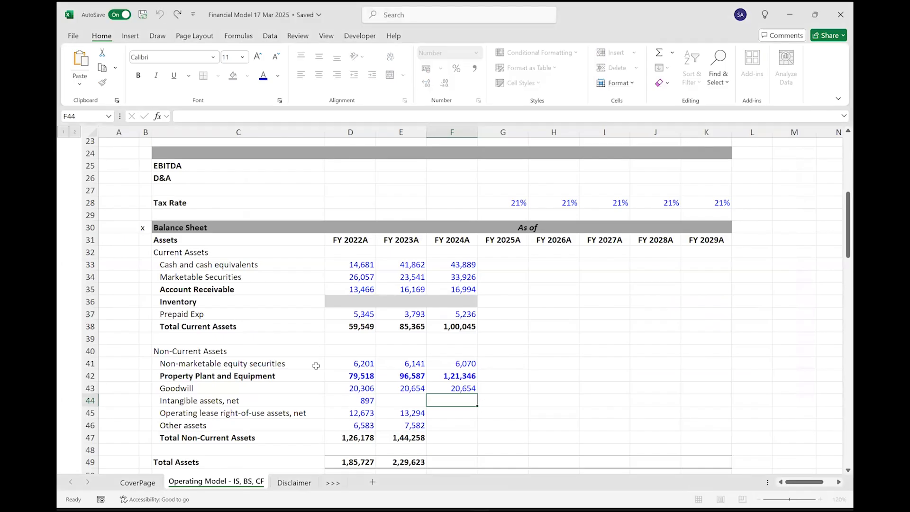
pyautogui.press('Up')
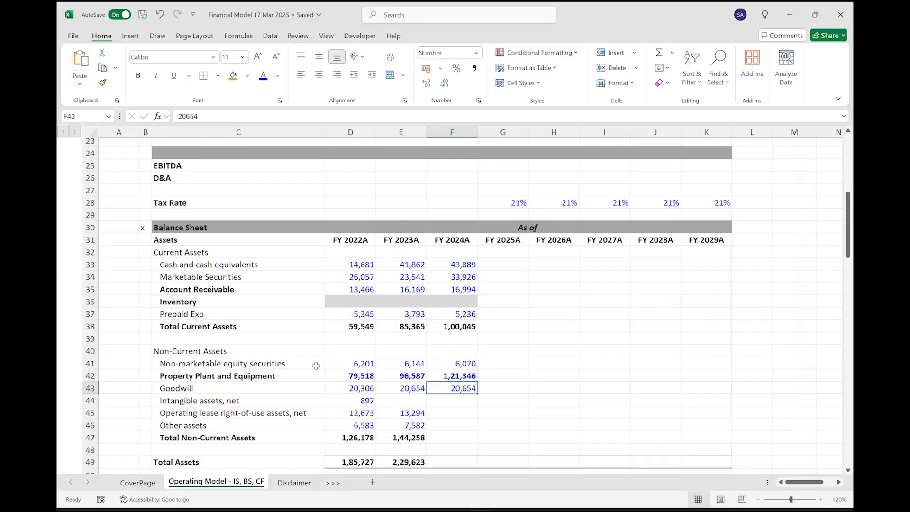
pyautogui.press('Up')
pyautogui.press('Down')
pyautogui.hotkey('alt', 'Tab')
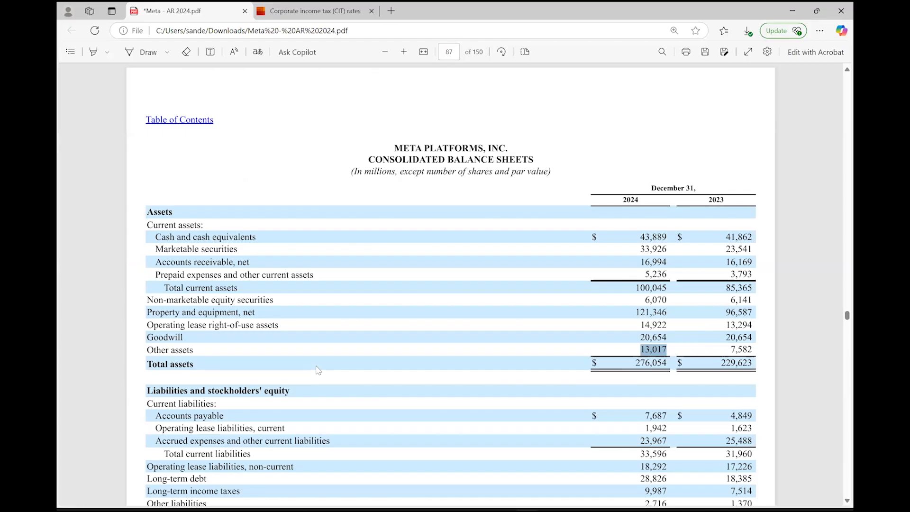
pyautogui.hotkey('alt', 'Tab')
pyautogui.press('Down')
pyautogui.press('Down')
pyautogui.press('Down')
pyautogui.press('Down')
pyautogui.press('Up')
pyautogui.write('13,017')
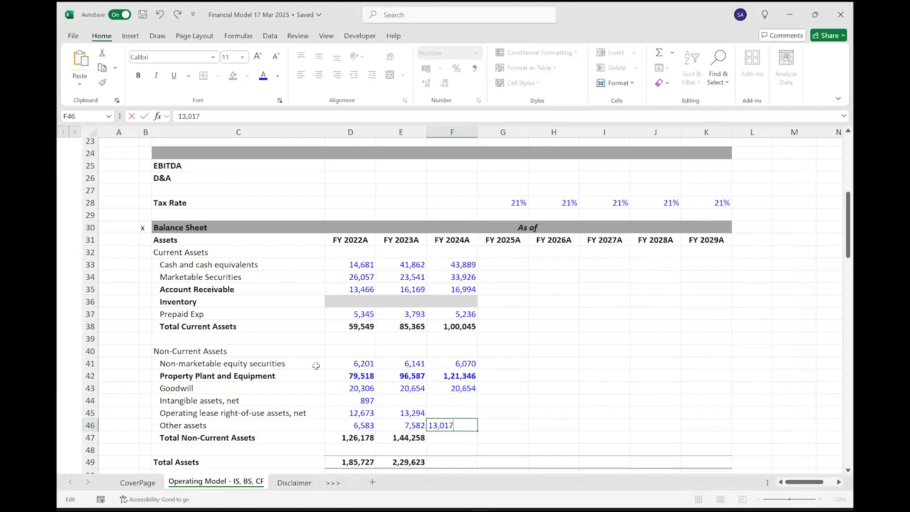
pyautogui.press('Return')
# - Copy the 2024 Operating lease right-of-use assets figure, 14,922, from the annual report into Excel cell F45
pyautogui.press('Up')
pyautogui.press('Up')
pyautogui.press('Up')
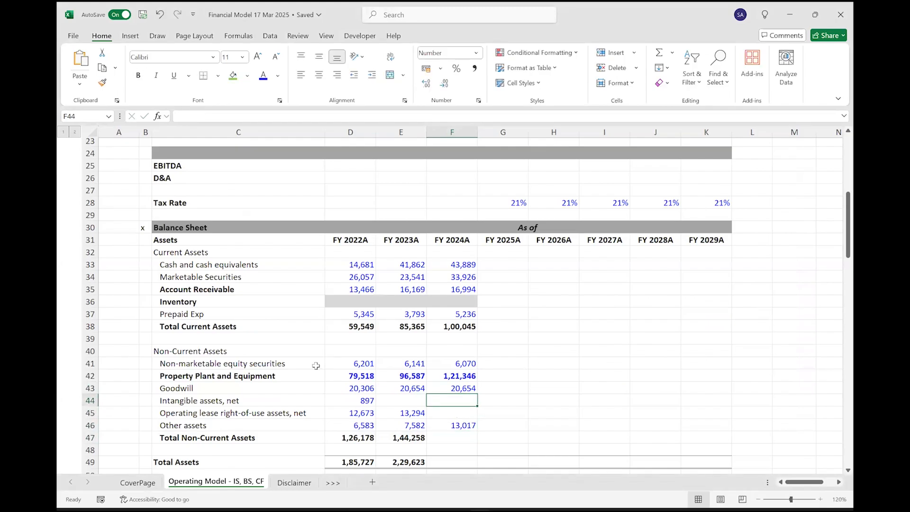
pyautogui.press('Down')
pyautogui.hotkey('alt', 'Tab')
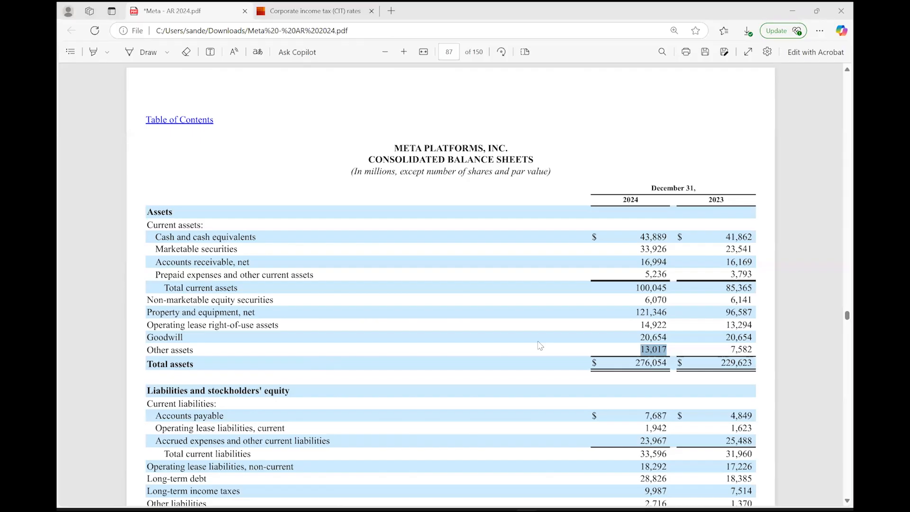
pyautogui.doubleClick(650, 325)
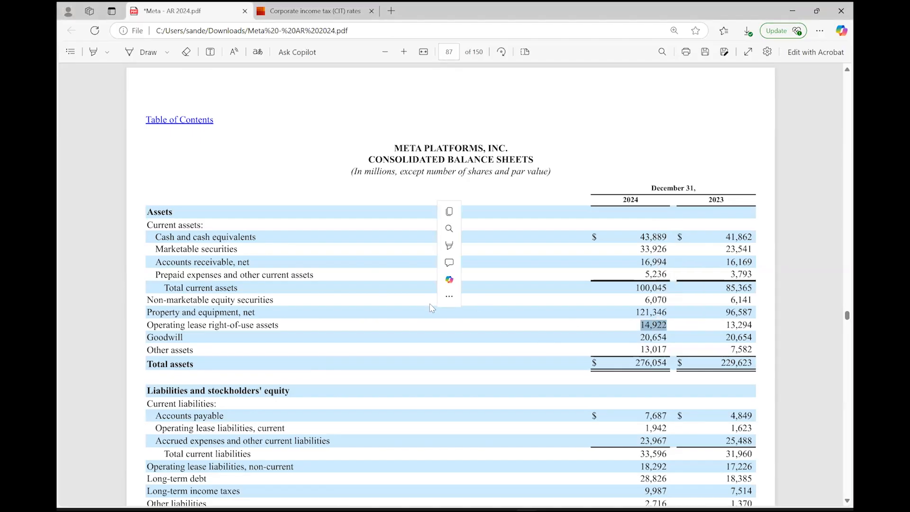
pyautogui.hotkey('alt', 'Tab')
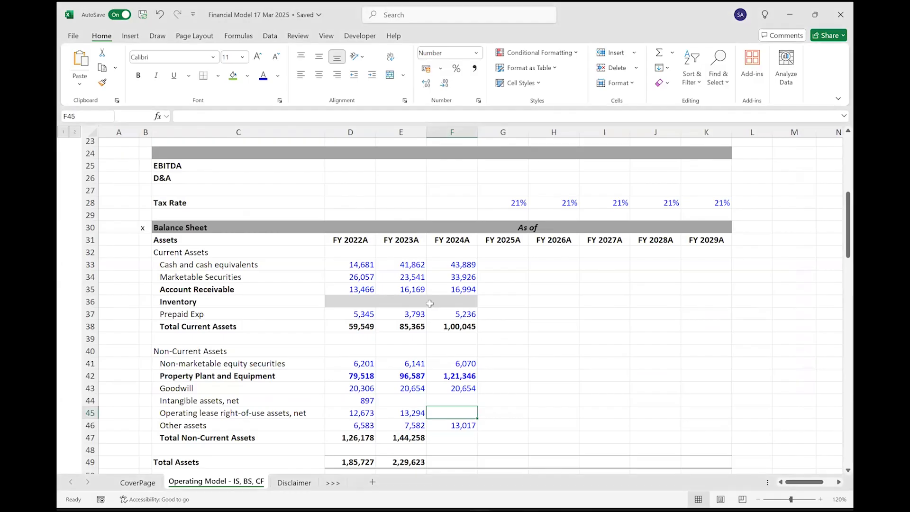
pyautogui.hotkey('ctrl', 'v')
pyautogui.press('Return')
# - Sum the FY 2024A non-current assets in cell F47 and add both asset subtotals in the Total Assets cell F49
pyautogui.press('Return')
pyautogui.hotkey('alt', '=')
pyautogui.press('Return')
pyautogui.press('Down')
pyautogui.hotkey('alt', '=')
pyautogui.hotkey('ctrl', 'Return')
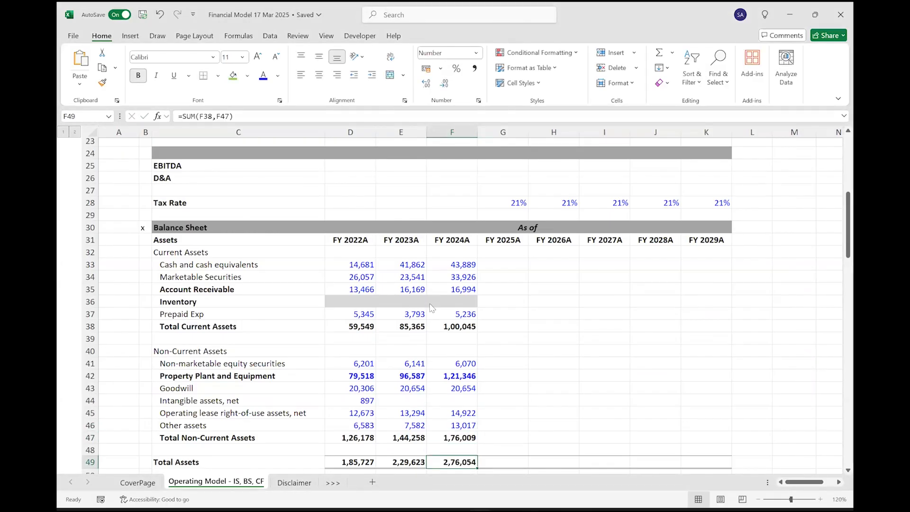
# - Compare Total Assets with the annual report and review the FY 2024A asset figures in Excel range F33:F49
pyautogui.hotkey('alt', 'Tab')
pyautogui.hotkey('alt', 'Tab')
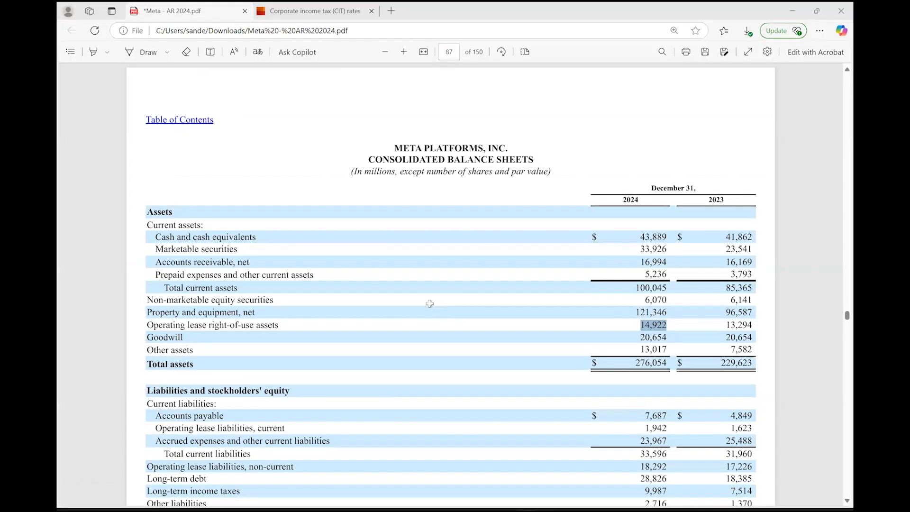
pyautogui.hotkey('shift', 'Up')
pyautogui.hotkey('shift', 'Up')
pyautogui.hotkey('shift', 'Up')
pyautogui.hotkey('shift', 'Up')
pyautogui.hotkey('shift', 'Up')
pyautogui.hotkey('shift', 'Up')
pyautogui.hotkey('shift', 'Up')
pyautogui.hotkey('shift', 'Up')
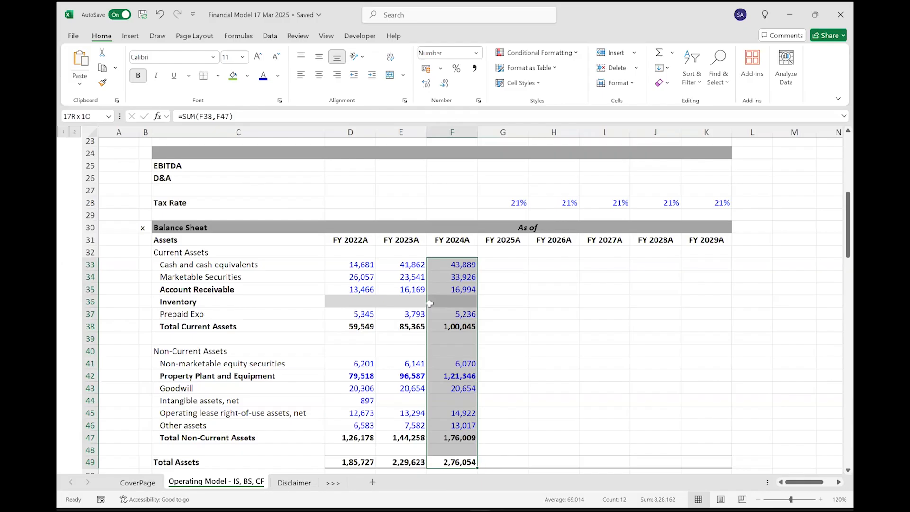
# - Copy the 2024 Accounts payable figure, 7,687, from the annual report into Excel's Account Payable cell F53
pyautogui.scroll(-3, 430, 303)
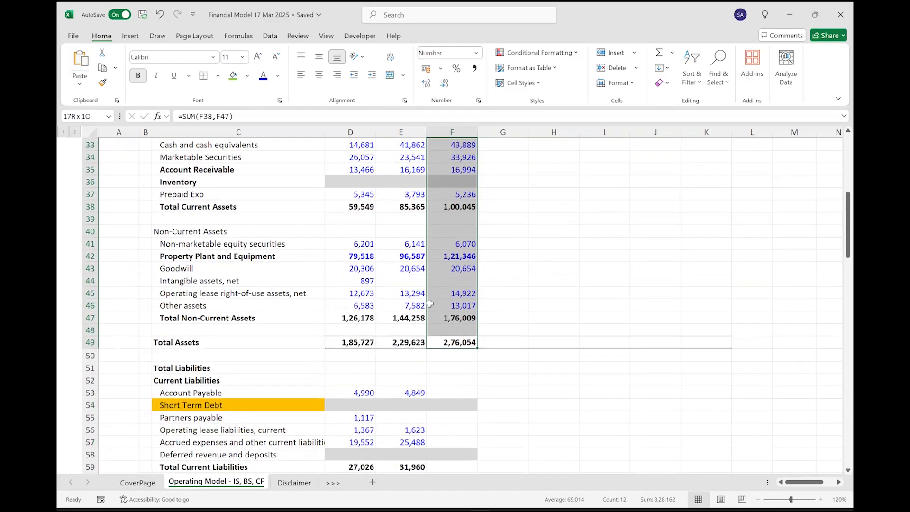
pyautogui.click(451, 391)
pyautogui.click(758, 499)
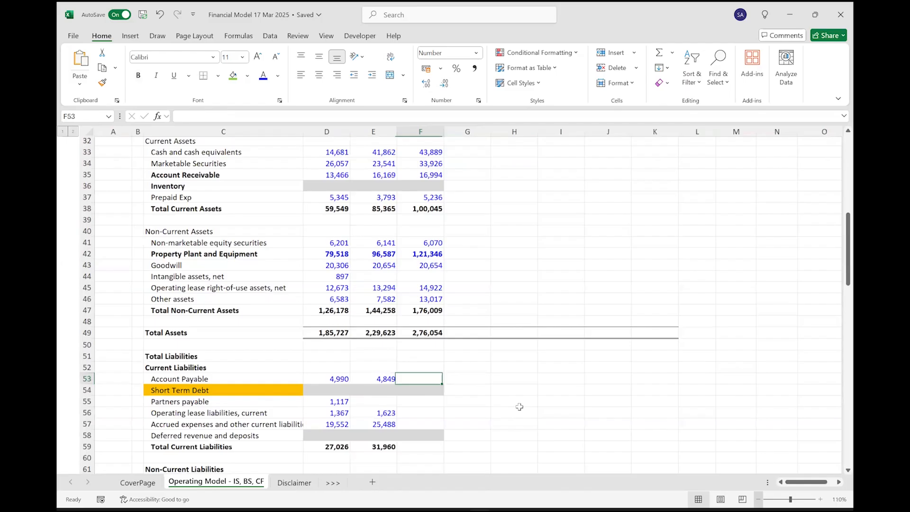
pyautogui.scroll(1, 519, 407)
pyautogui.scroll(-1, 519, 406)
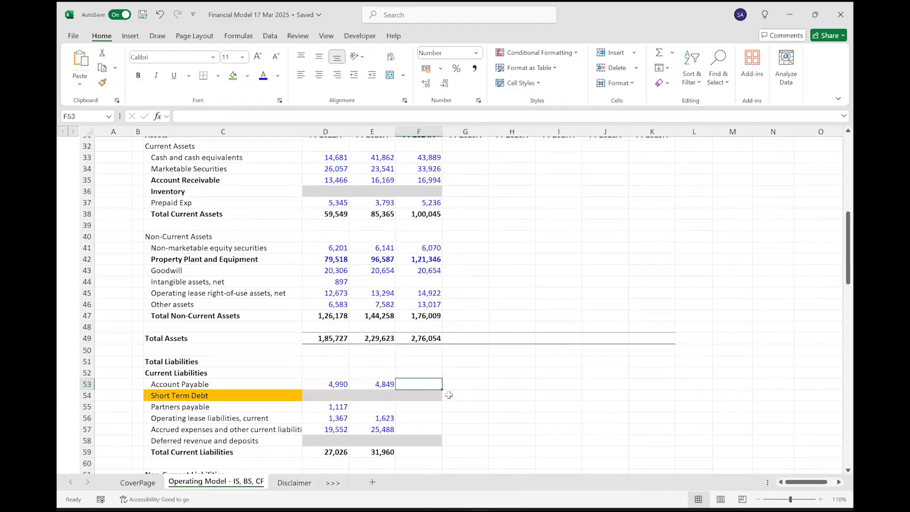
pyautogui.hotkey('alt', 'Tab')
pyautogui.scroll(-3, 370, 409)
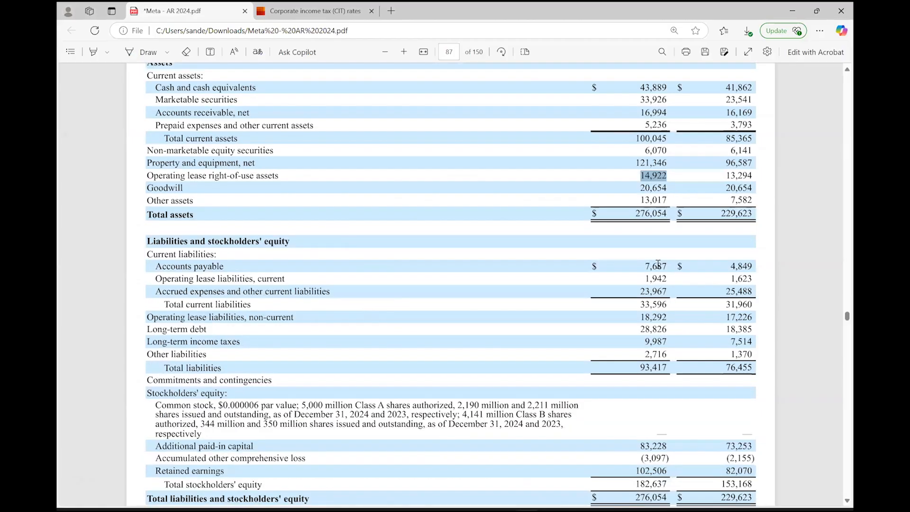
pyautogui.doubleClick(657, 265)
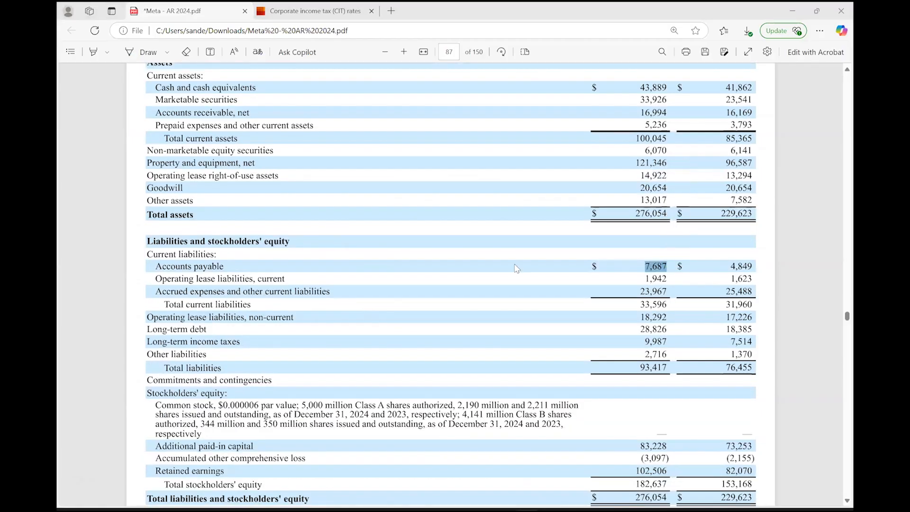
pyautogui.hotkey('alt', 'Tab')
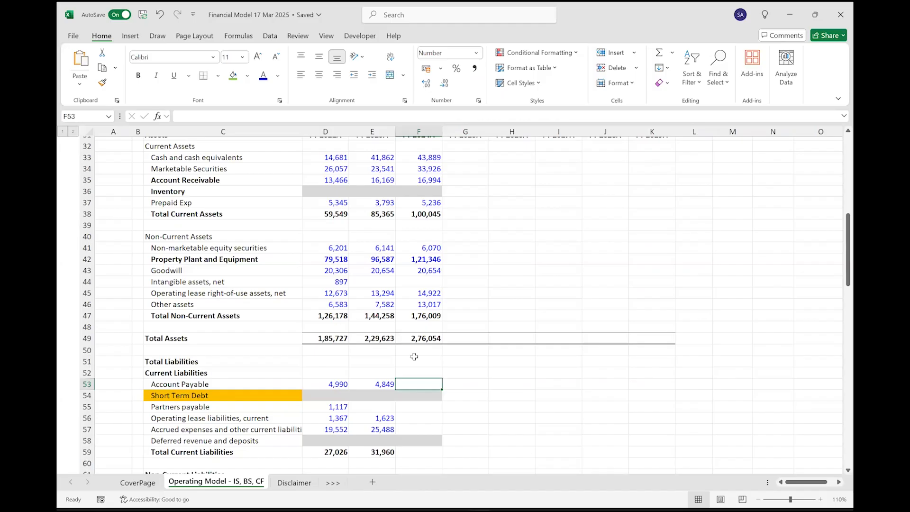
pyautogui.hotkey('ctrl', 'v')
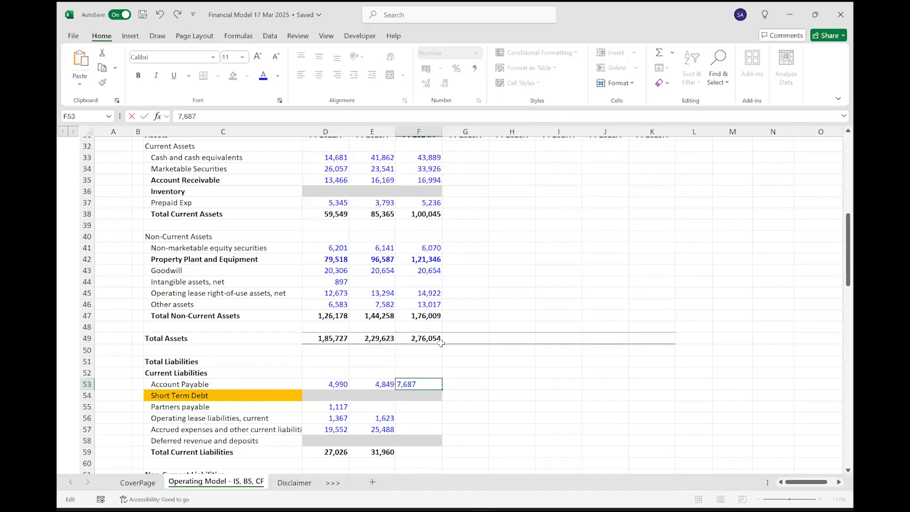
pyautogui.press('Return')
pyautogui.press('Return')
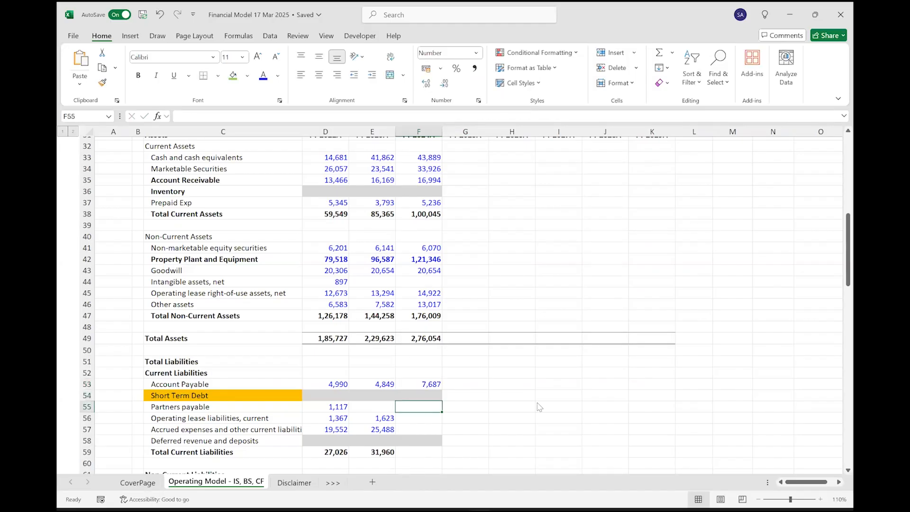
# - Copy the 2024 current Operating lease liabilities figure, 1,942, from the annual report into Excel cell F56
pyautogui.hotkey('alt', 'Tab')
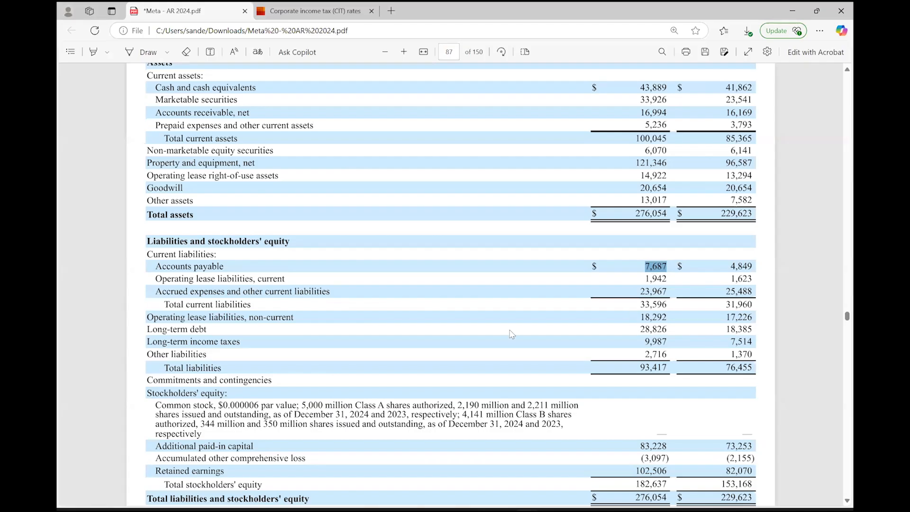
pyautogui.hotkey('alt', 'Tab')
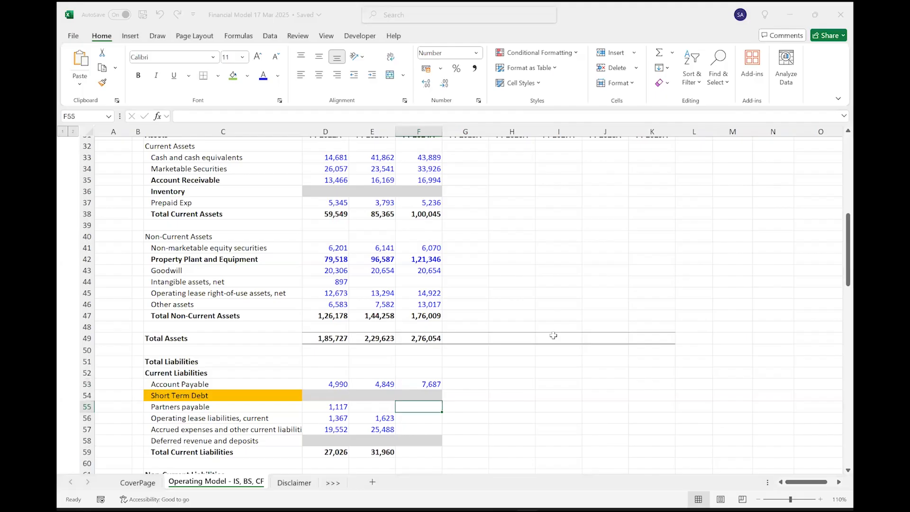
pyautogui.press('Down')
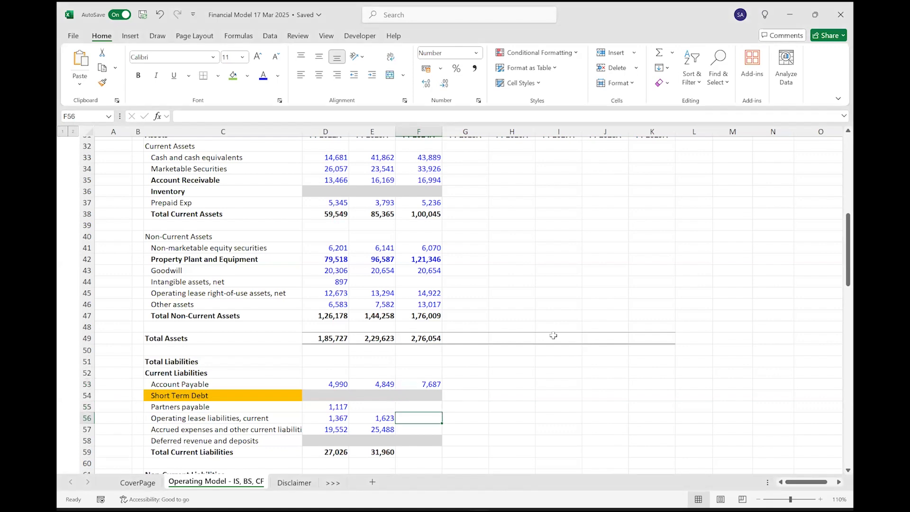
pyautogui.hotkey('alt', 'Tab')
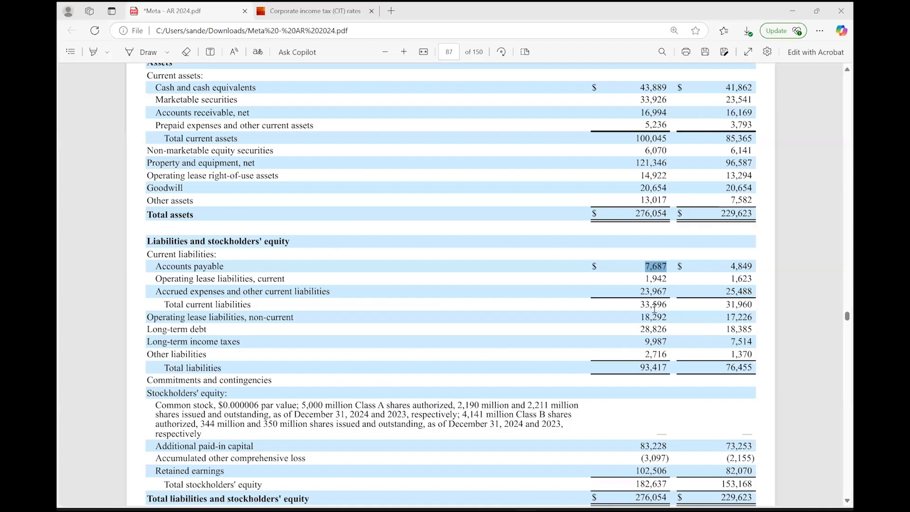
pyautogui.doubleClick(652, 280)
pyautogui.hotkey('ctrl', 'c')
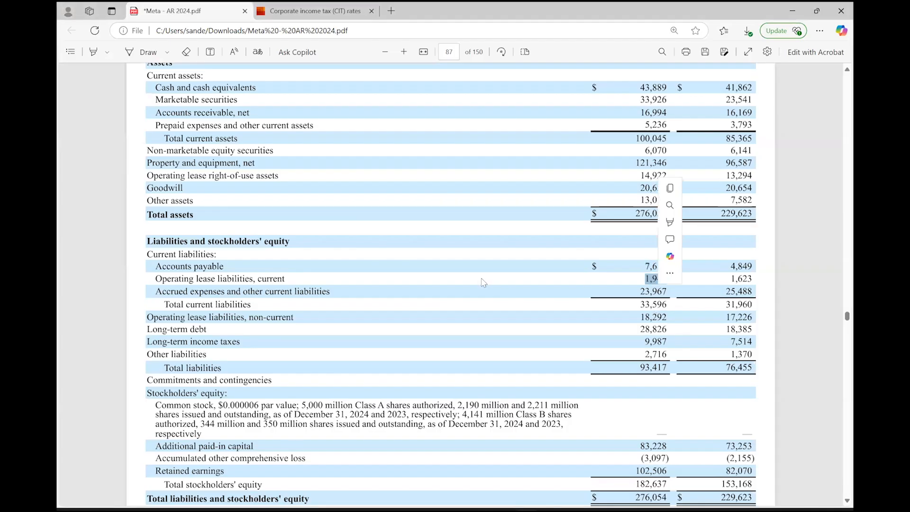
pyautogui.hotkey('alt', 'Tab')
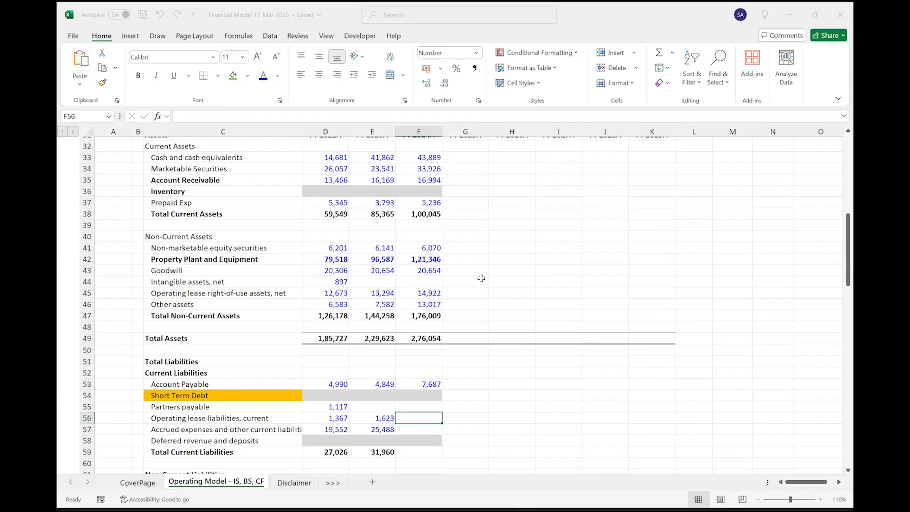
pyautogui.hotkey('ctrl', 'v')
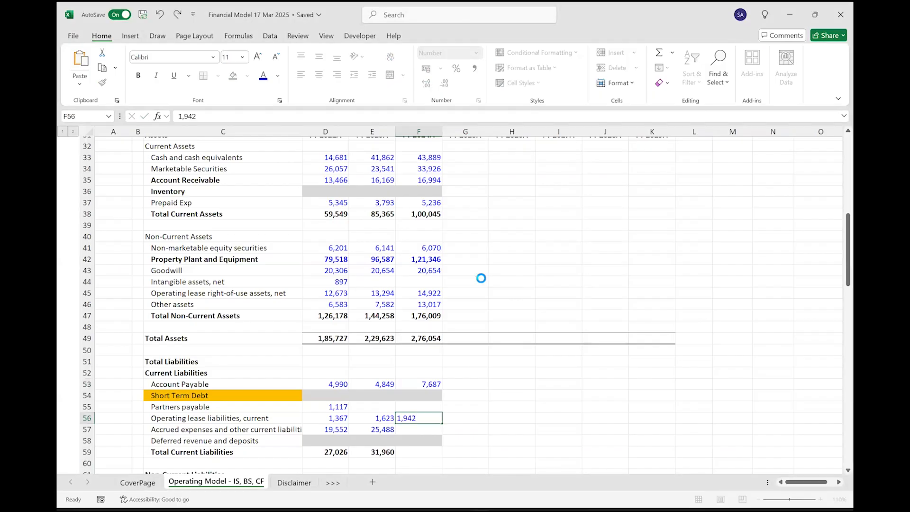
# - Copy the 2024 Accrued expenses and other current liabilities figure, 23,967, from the annual report into Excel cell F57
pyautogui.hotkey('alt', 'Tab')
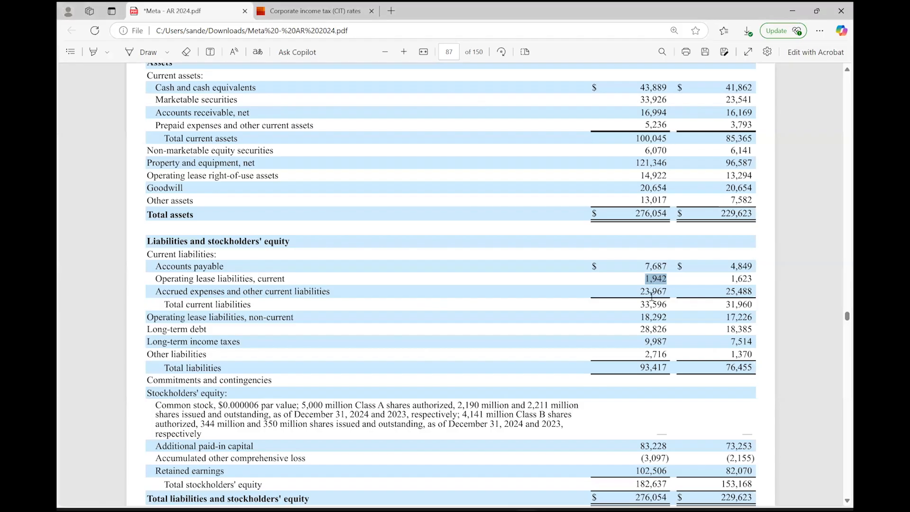
pyautogui.click(651, 296)
pyautogui.doubleClick(652, 292)
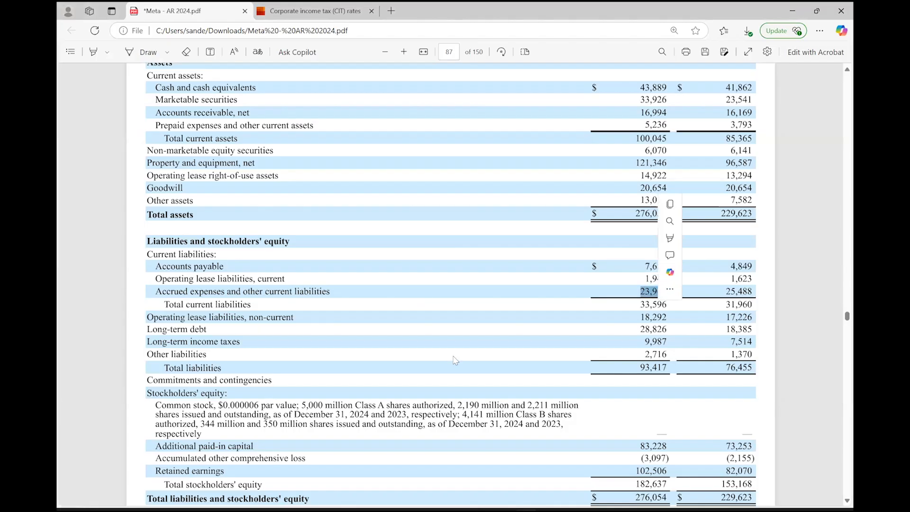
pyautogui.hotkey('ctrl', 'c')
pyautogui.hotkey('alt', 'Tab')
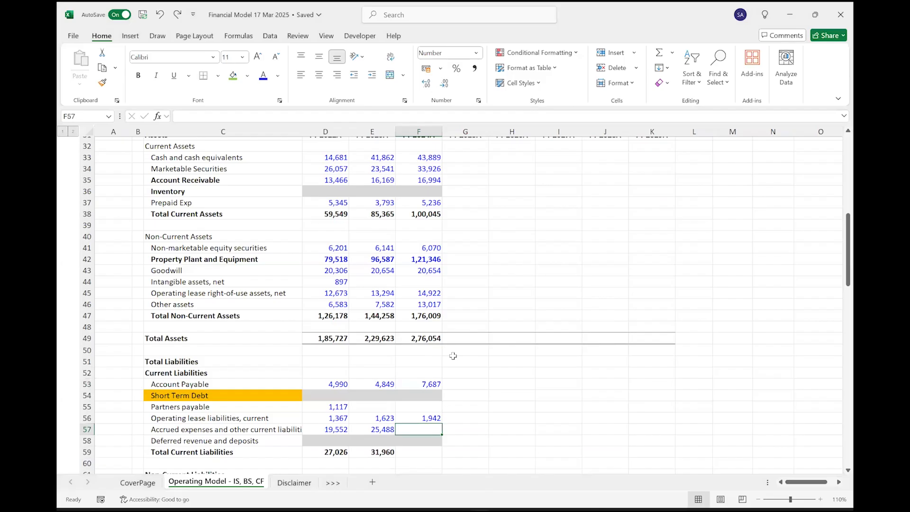
pyautogui.hotkey('ctrl', 'v')
pyautogui.press('Down')
# - Sum the FY 2024A current liabilities in cell F59 and select F53:F59 to review them
pyautogui.press('Down')
pyautogui.hotkey('alt', '=')
pyautogui.hotkey('ctrl', 'Return')
pyautogui.scroll(-4, 400, 349)
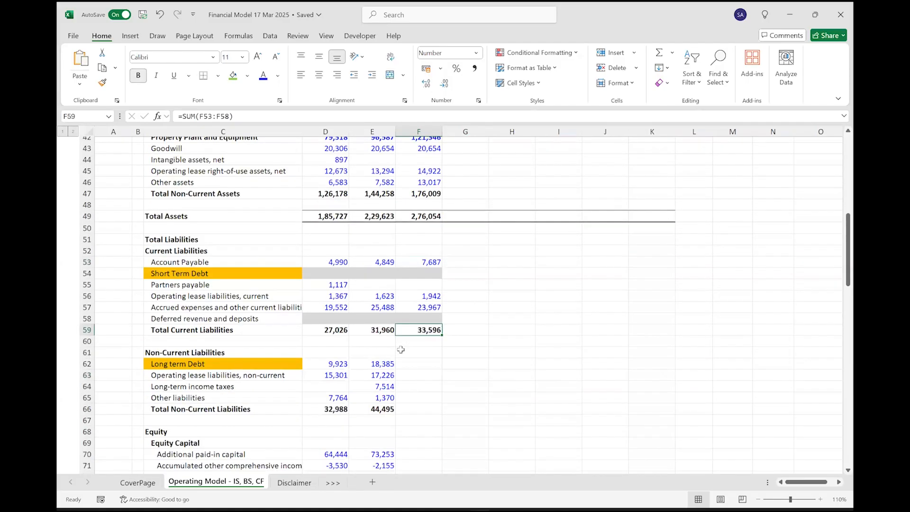
pyautogui.hotkey('shift', 'Up')
pyautogui.hotkey('shift', 'Up')
pyautogui.hotkey('shift', 'Up')
pyautogui.hotkey('shift', 'Up')
pyautogui.hotkey('shift', 'Up')
pyautogui.hotkey('shift', 'Up')
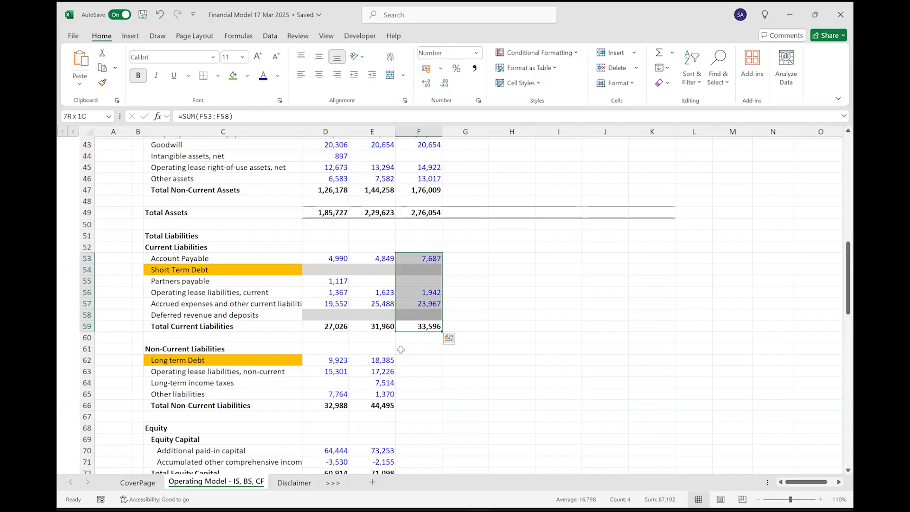
# - Copy the 2024 non-current Operating lease liabilities figure, 18,292, from the annual report into Excel cell F63
pyautogui.hotkey('alt', 'Tab')
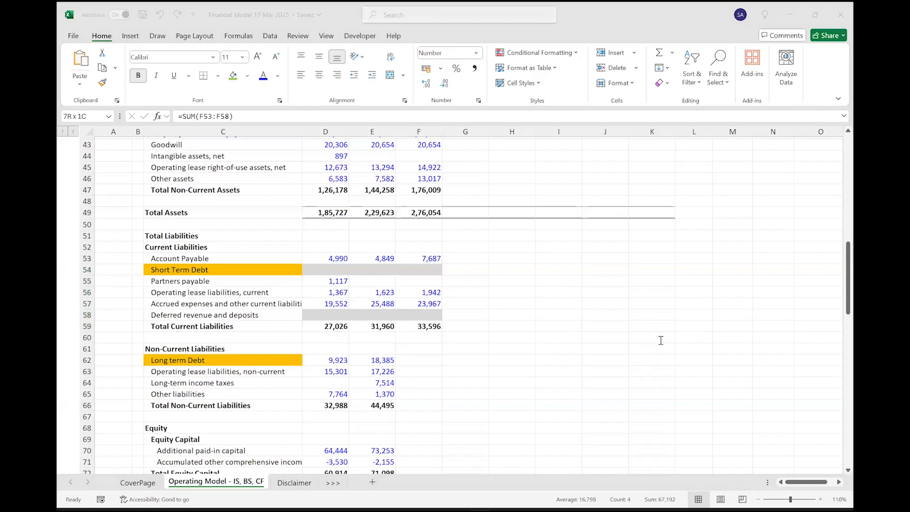
pyautogui.doubleClick(651, 317)
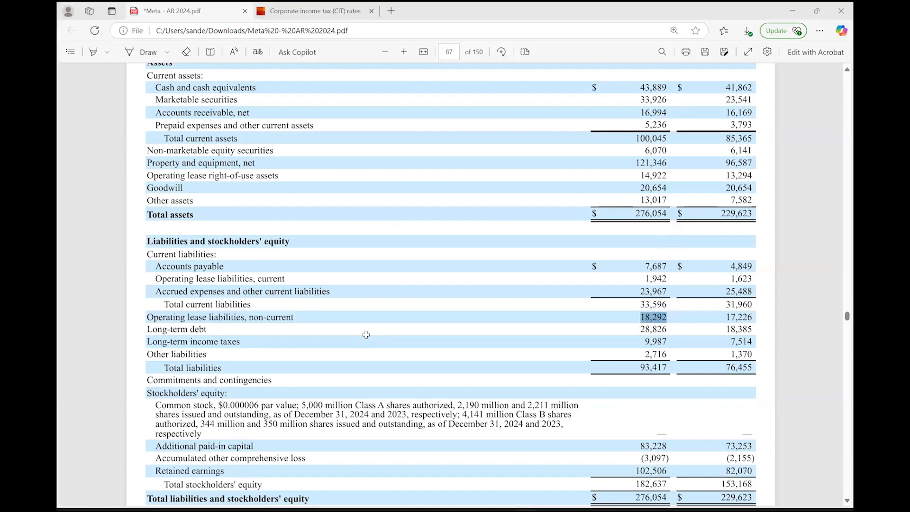
pyautogui.hotkey('alt', 'Tab')
pyautogui.press('Down')
pyautogui.press('Down')
pyautogui.press('Down')
pyautogui.press('Down')
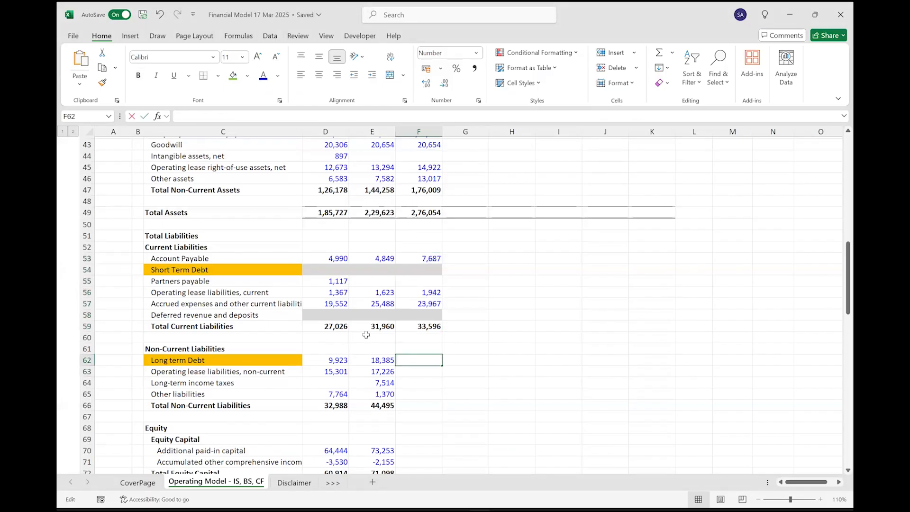
pyautogui.press('F2')
pyautogui.hotkey('ctrl', 'v')
pyautogui.press('Return')
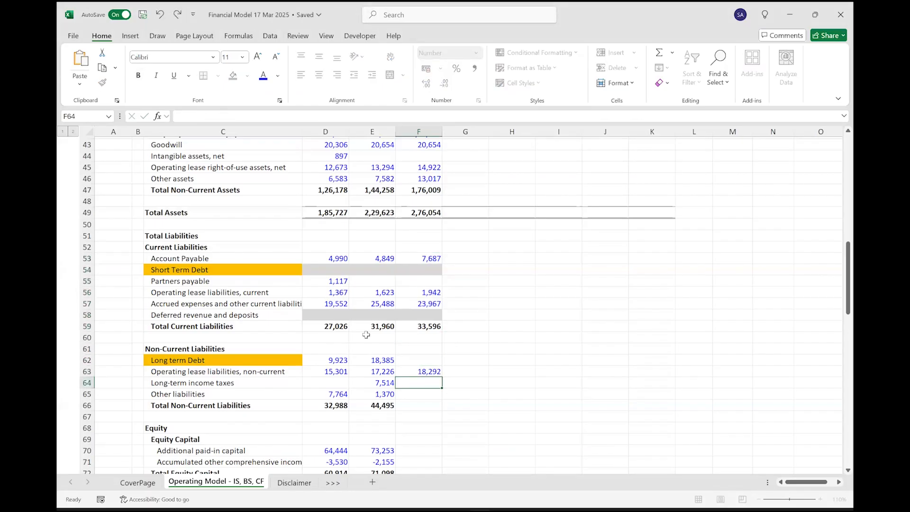
# - Copy the 2024 Long-term debt figure, 28,826, from the annual report into Excel's Long term Debt cell F62
pyautogui.press('Up')
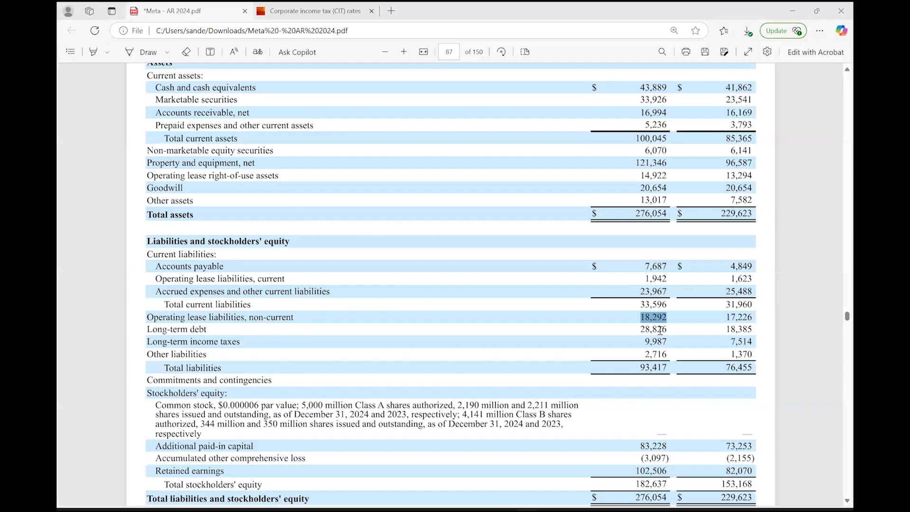
pyautogui.hotkey('alt', 'Tab')
pyautogui.doubleClick(653, 329)
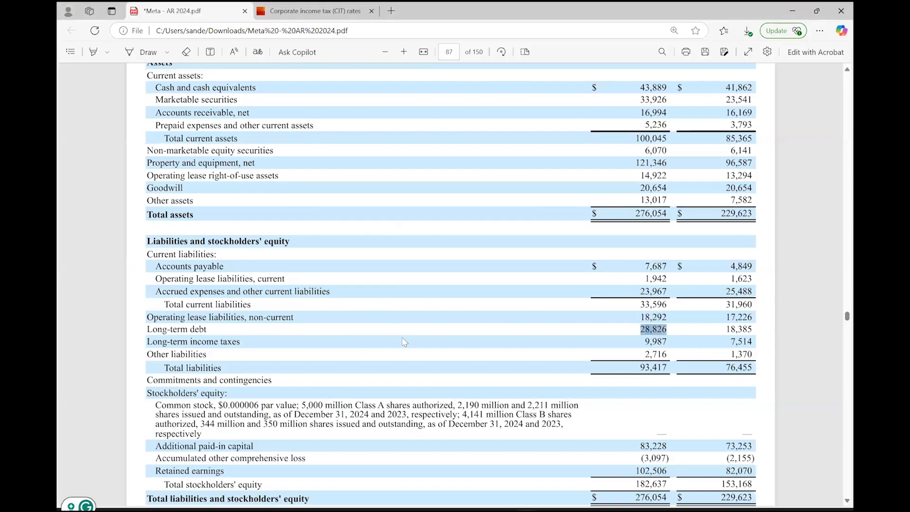
pyautogui.hotkey('alt', 'Tab')
pyautogui.press('Up')
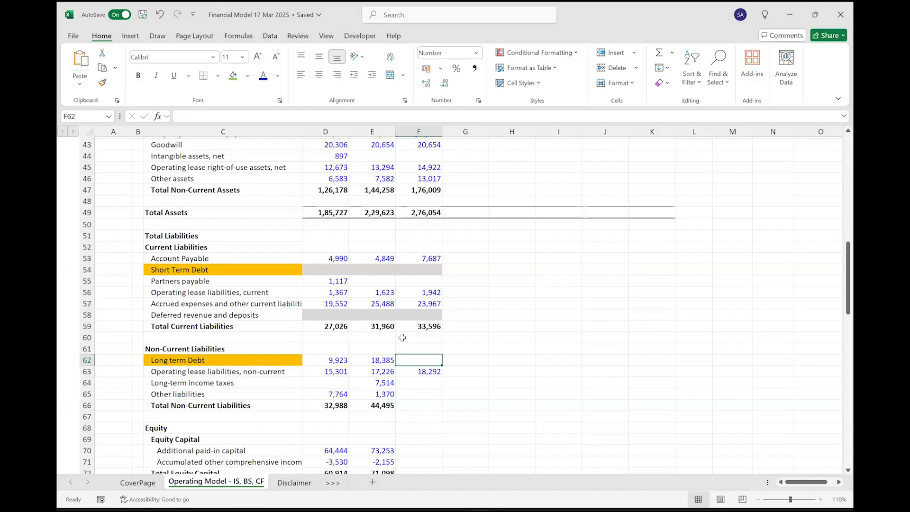
pyautogui.hotkey('ctrl', 'v')
pyautogui.press('Down')
pyautogui.press('Down')
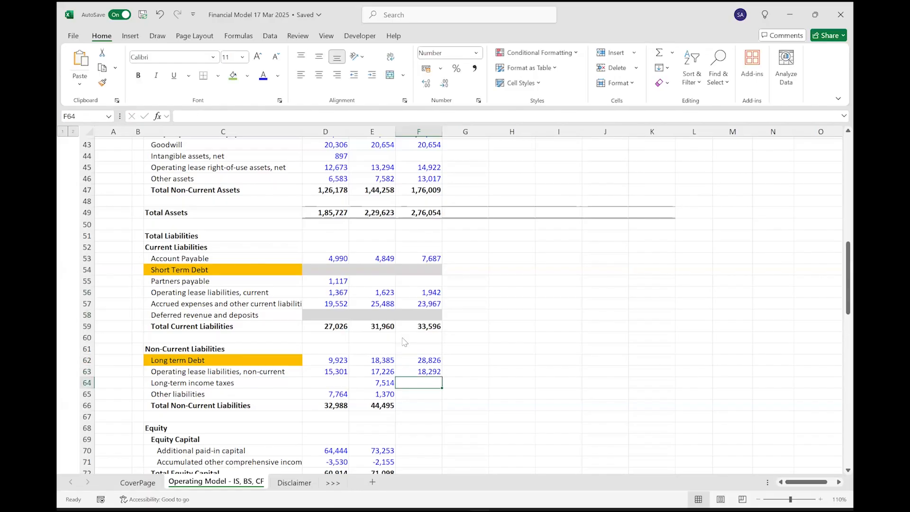
# - Copy the 2024 Long-term income taxes figure, 9,987, from the annual report into Excel cell F64 and total the non-current liabilities in F66
pyautogui.hotkey('alt', 'Tab')
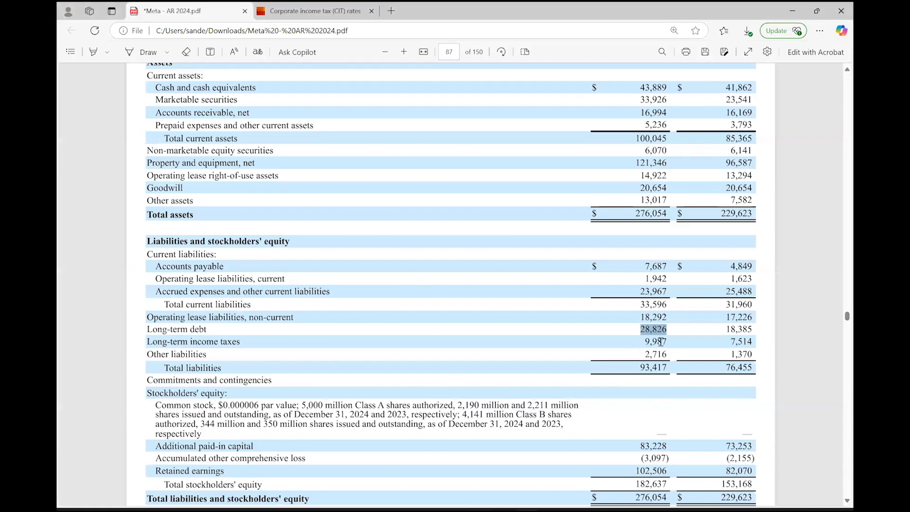
pyautogui.doubleClick(662, 343)
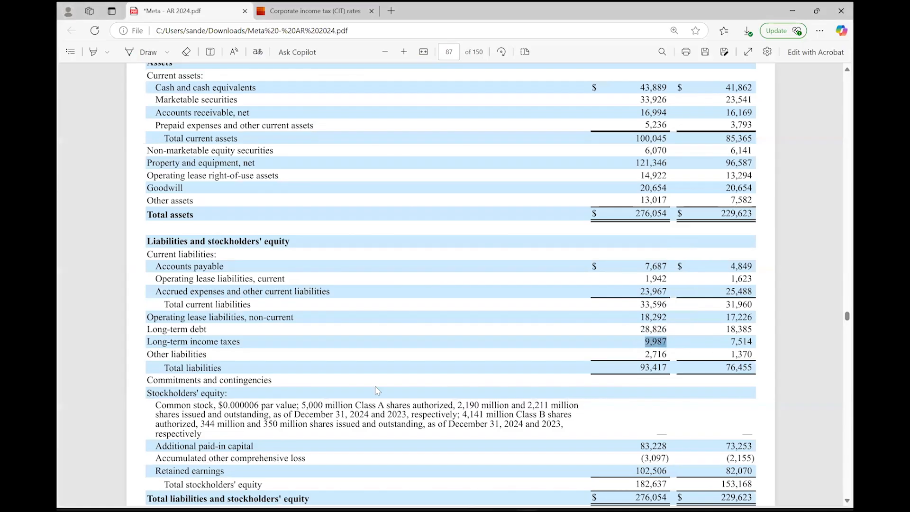
pyautogui.hotkey('alt', 'Tab')
pyautogui.write('9,987')
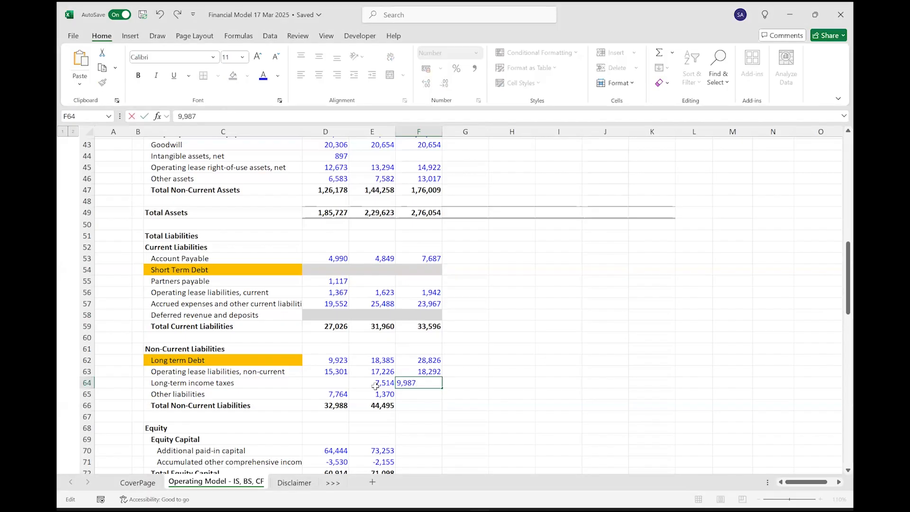
pyautogui.press('Return')
pyautogui.press('Return')
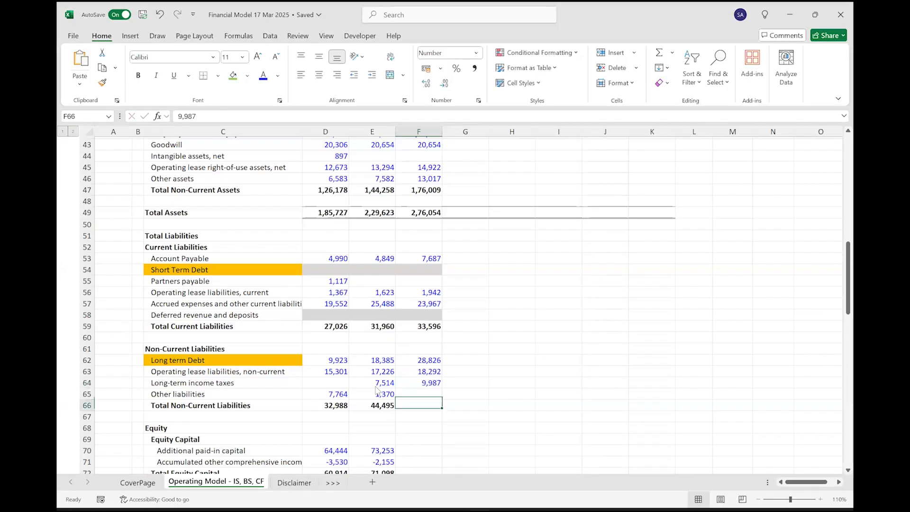
pyautogui.hotkey('ctrl', 'r')
# - Copy the 2024 Other liabilities figure, 2,716, from the annual report into Excel cell F65
pyautogui.hotkey('alt', 'Tab')
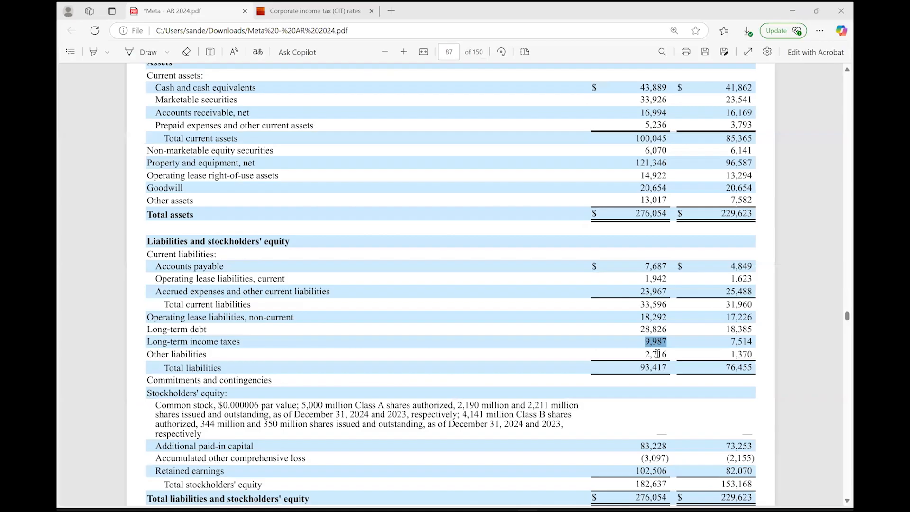
pyautogui.doubleClick(657, 354)
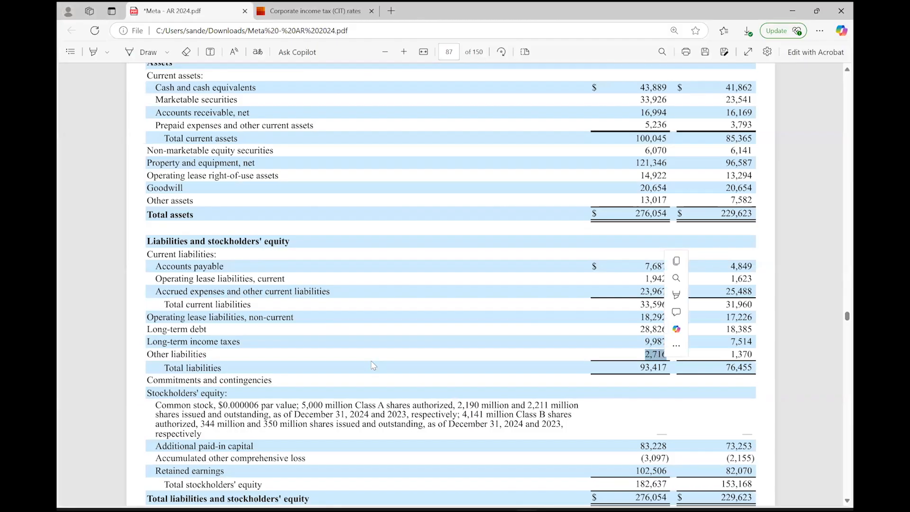
pyautogui.hotkey('ctrl', 'c')
pyautogui.hotkey('alt', 'Tab')
pyautogui.press('Up')
pyautogui.press('F2')
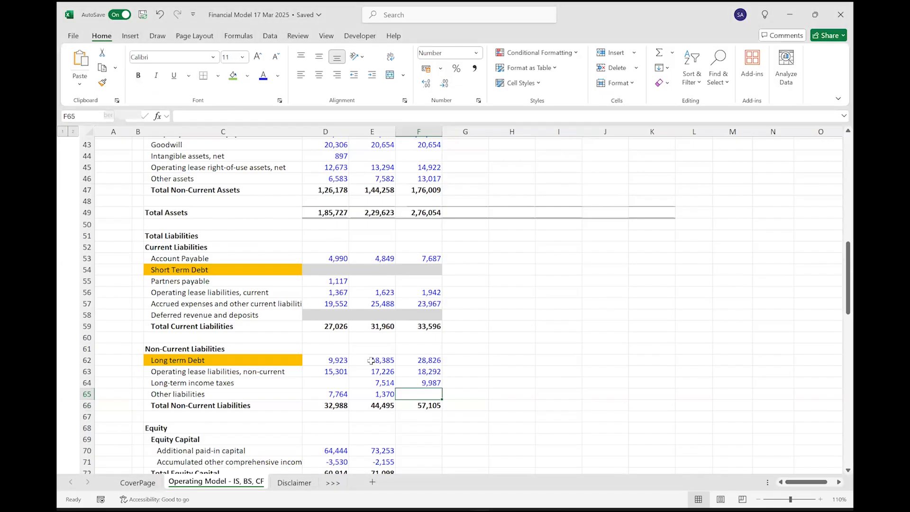
pyautogui.hotkey('ctrl', 'v')
pyautogui.press('Return')
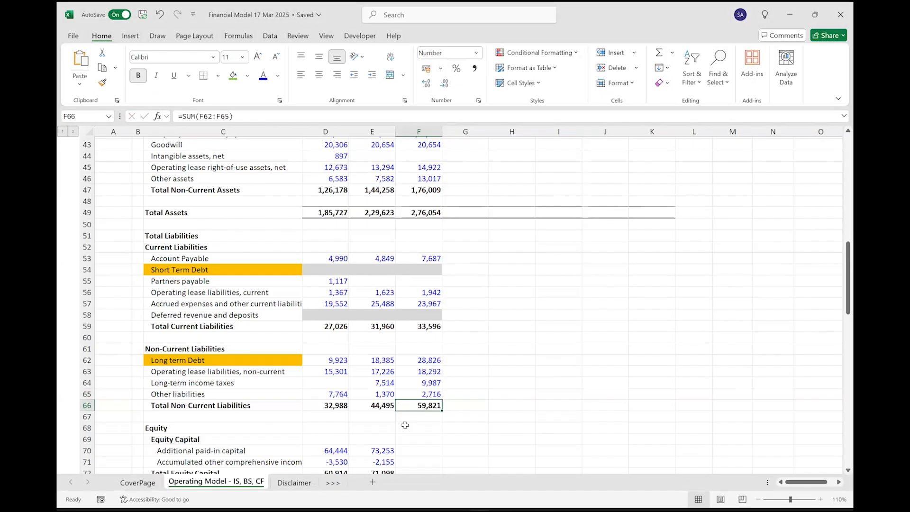
# - Copy the 2024 Additional paid-in capital figure, 83,228, from the annual report into Excel cell F70
pyautogui.scroll(-2, 405, 425)
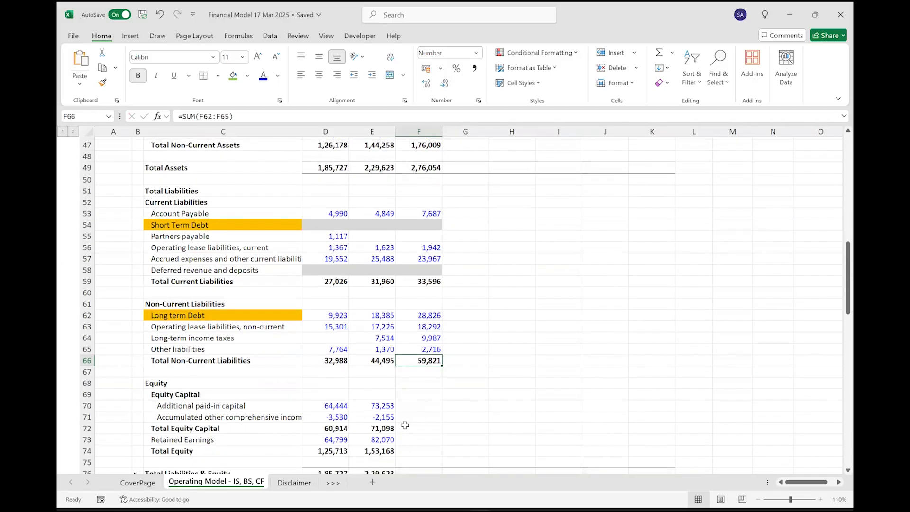
pyautogui.scroll(-1, 417, 393)
pyautogui.click(418, 386)
pyautogui.hotkey('alt', 'Tab')
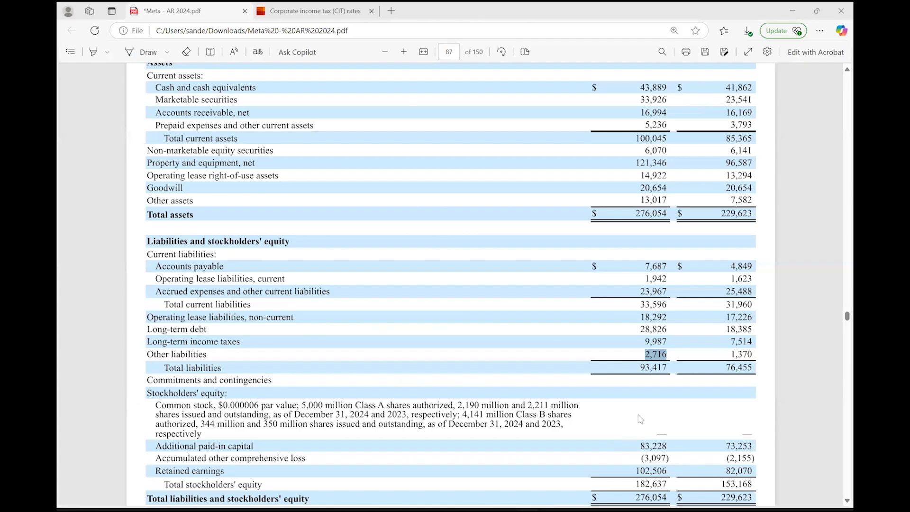
pyautogui.scroll(-2, 638, 400)
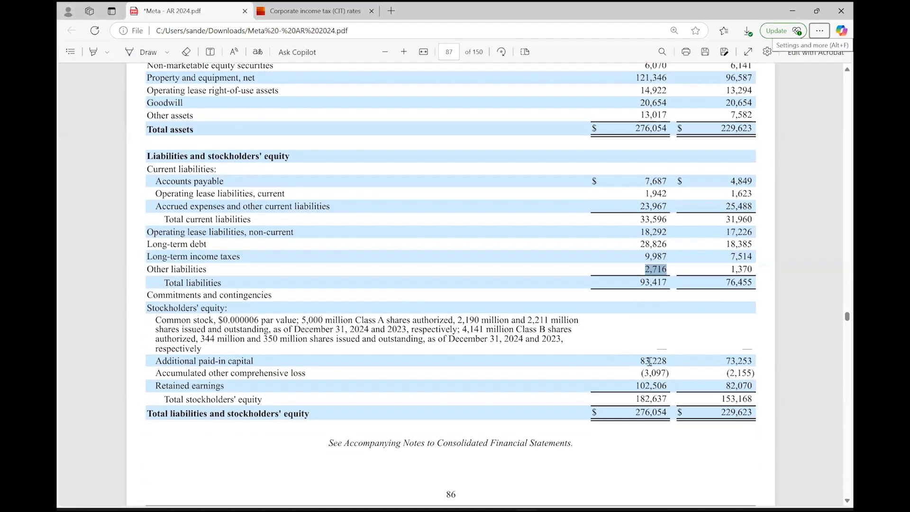
pyautogui.doubleClick(649, 362)
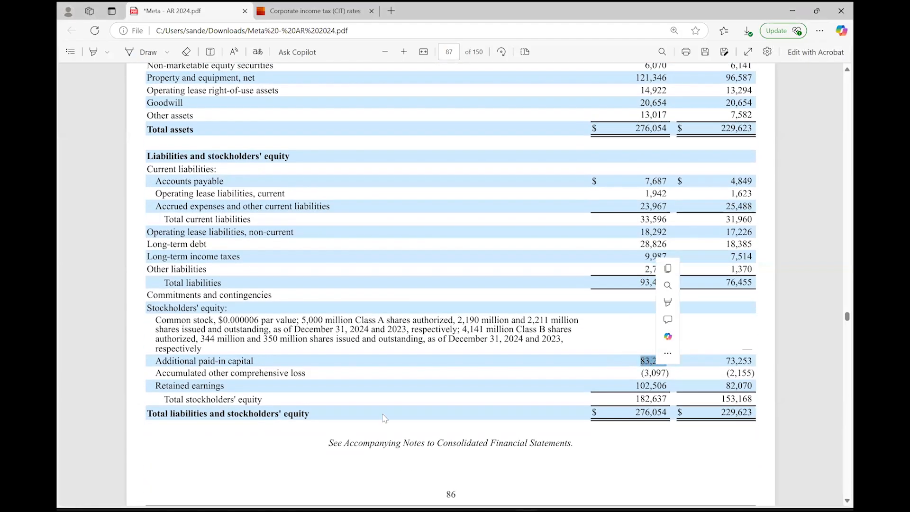
pyautogui.hotkey('ctrl', 'c')
pyautogui.hotkey('alt', 'Tab')
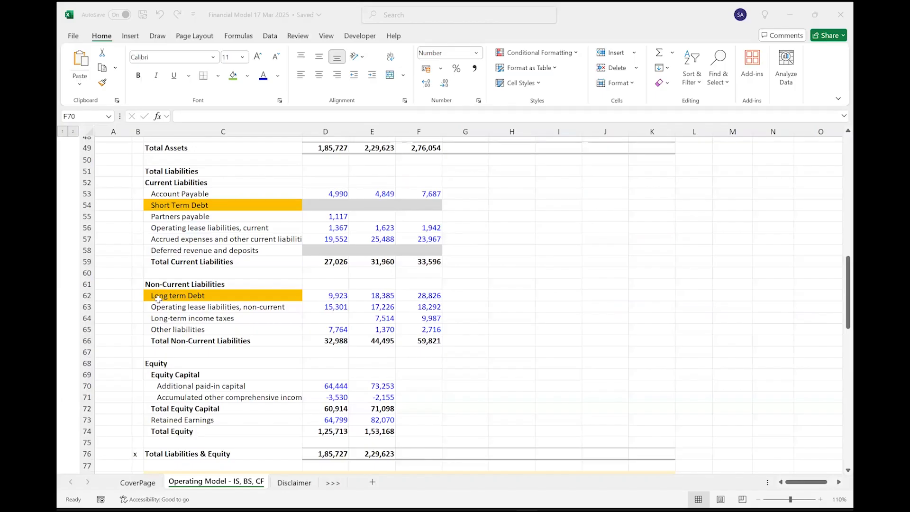
pyautogui.press('F2')
pyautogui.hotkey('ctrl', 'v')
pyautogui.press('Return')
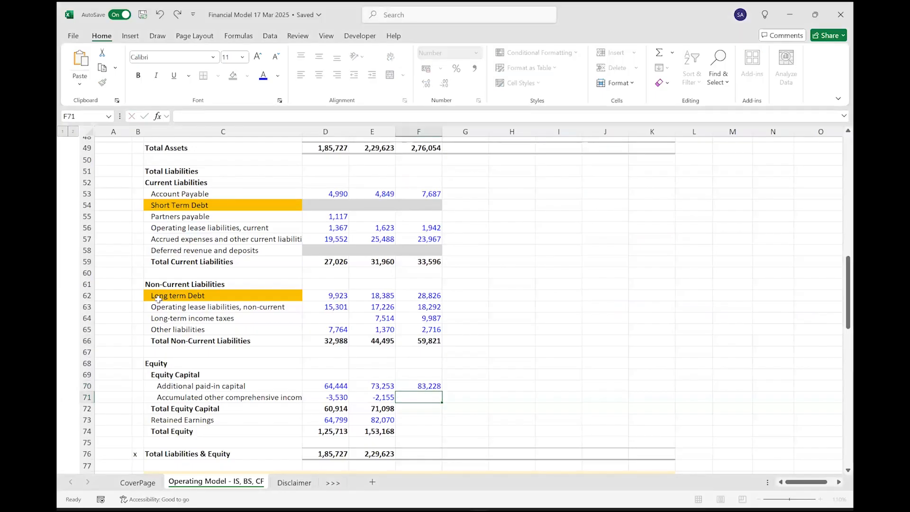
# - Copy the 2024 Accumulated other comprehensive loss figure, (3,097), from the annual report into Excel cell F71
pyautogui.hotkey('alt', 'Tab')
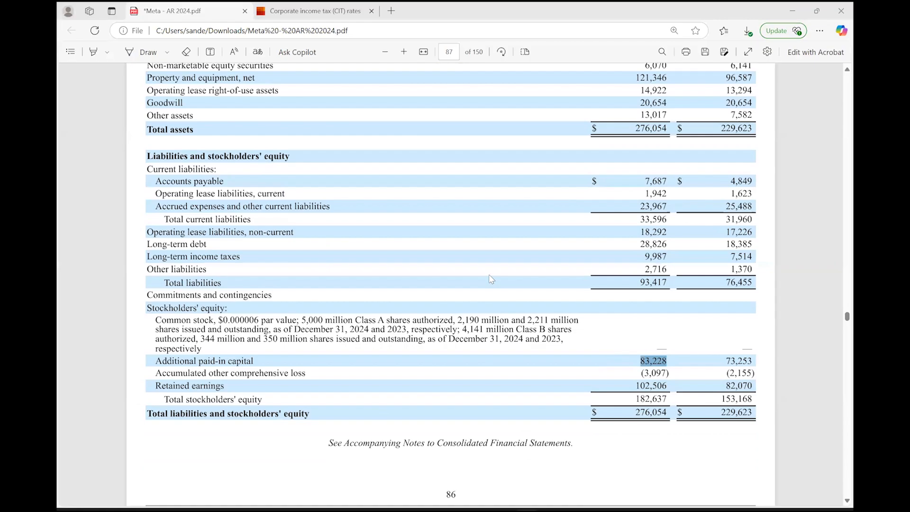
pyautogui.moveTo(640, 373); pyautogui.dragTo(671, 373)
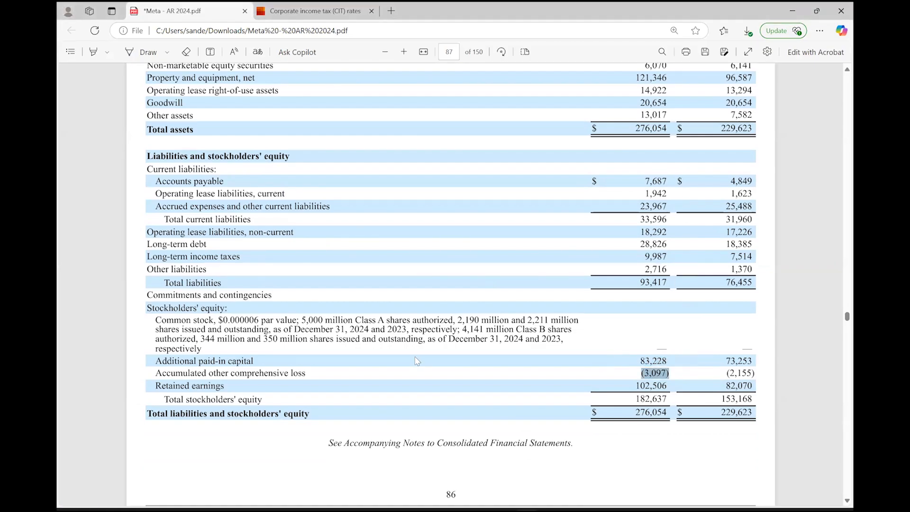
pyautogui.hotkey('alt', 'Tab')
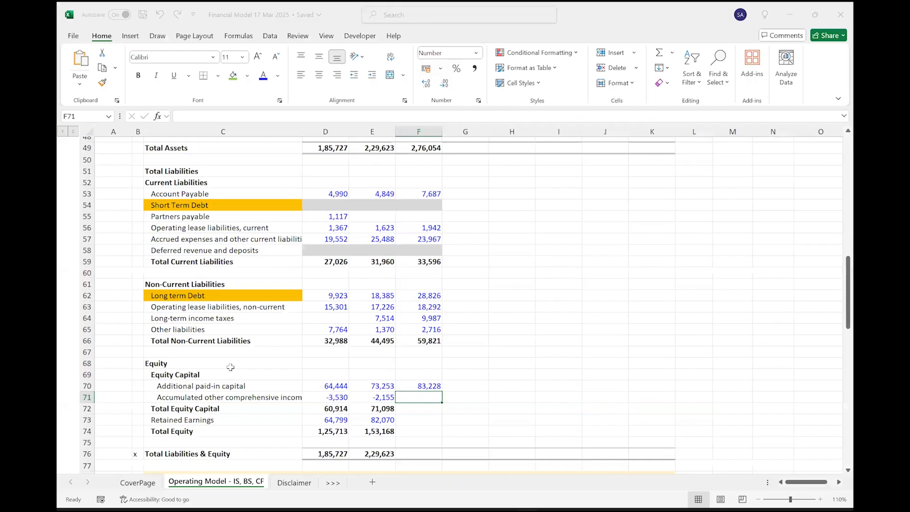
pyautogui.press('F2')
pyautogui.hotkey('ctrl', 'v')
pyautogui.press('Return')
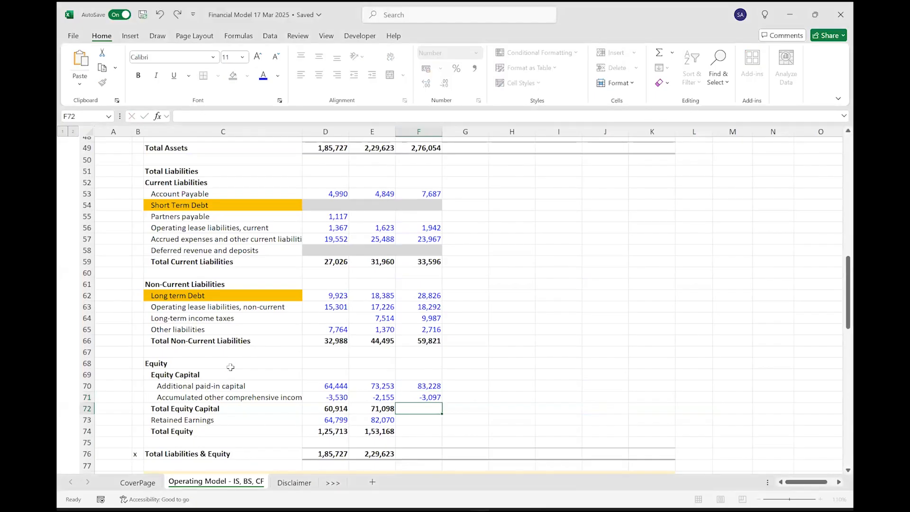
# - Sum the FY 2024A equity capital in cell F72 and the total equity in cell F74
pyautogui.hotkey('alt', '=')
pyautogui.press('Return')
pyautogui.press('Return')
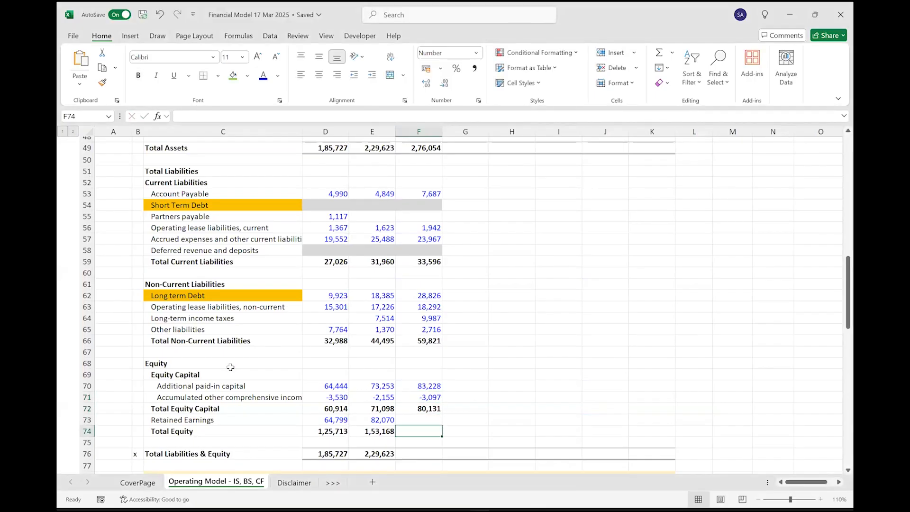
pyautogui.hotkey('alt', '=')
pyautogui.press('Return')
# - Total the FY 2024A liabilities and equity in cell F76 by summing F59, F66 and F74
pyautogui.press('Return')
pyautogui.hotkey('alt', '=')
pyautogui.press('Return')
# - Copy the 2024 Retained earnings figure, 102,506, from the annual report into Excel's Retained Earnings cell F73
pyautogui.press('Up')
pyautogui.press('Up')
pyautogui.press('Up')
pyautogui.press('Up')
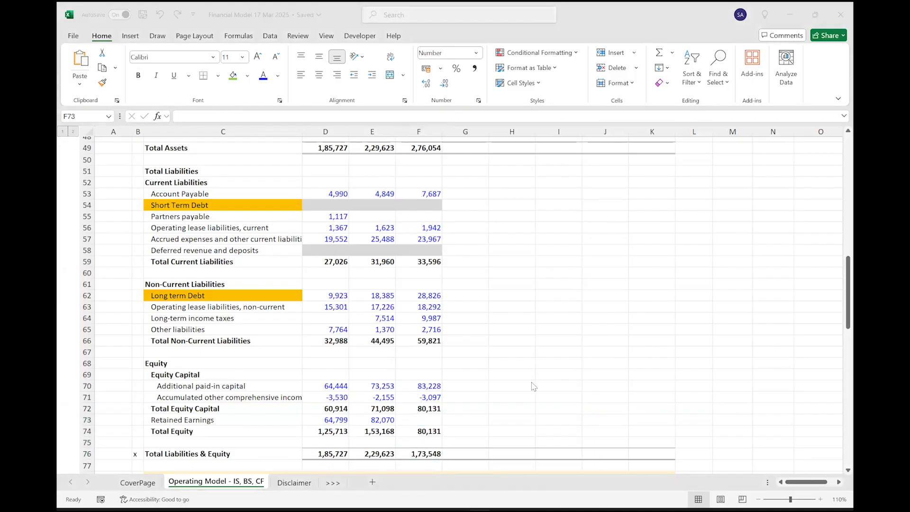
pyautogui.hotkey('alt', 'Tab')
pyautogui.doubleClick(657, 387)
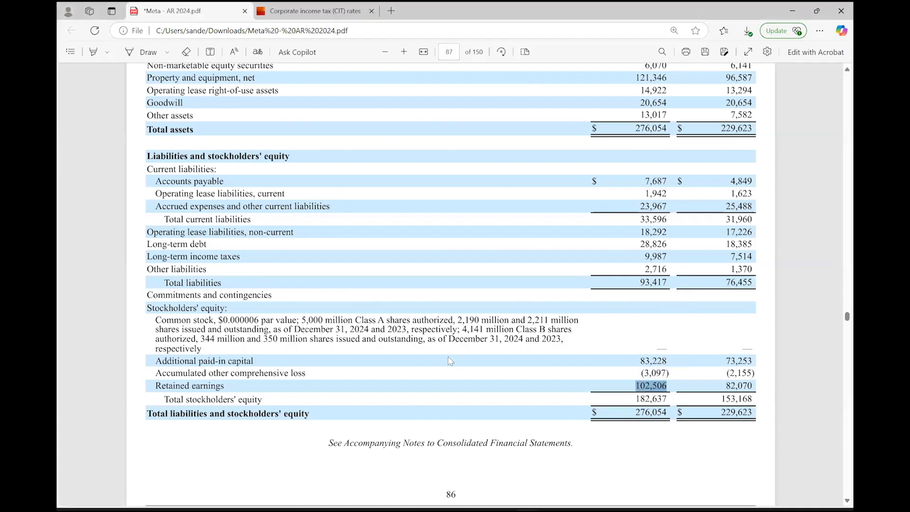
pyautogui.hotkey('alt', 'Tab')
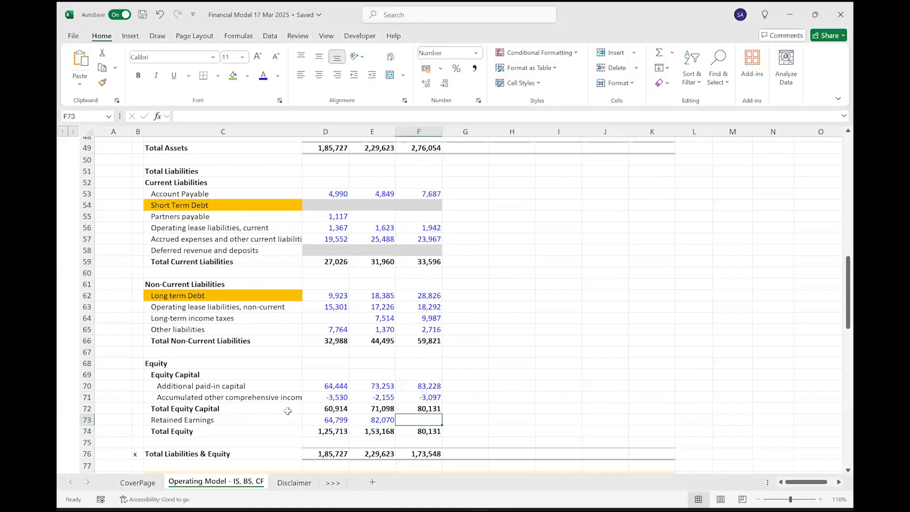
pyautogui.write('102506')
pyautogui.press('Return')
# - Compare FY 2024A Total Assets in F49 with Total Liabilities & Equity in F76 and review the Balance Check in F78
pyautogui.press('Down')
pyautogui.press('Down')
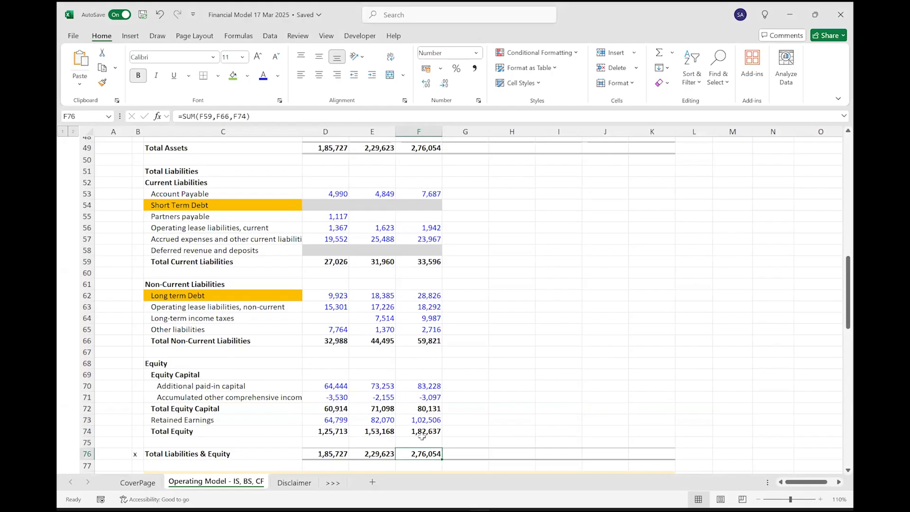
pyautogui.scroll(5, 415, 342)
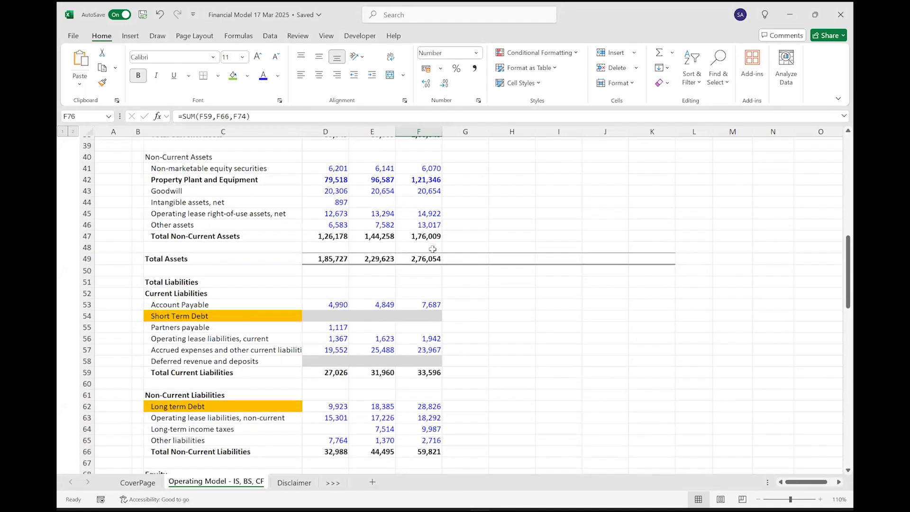
pyautogui.scroll(1, 422, 262)
pyautogui.scroll(-4, 424, 256)
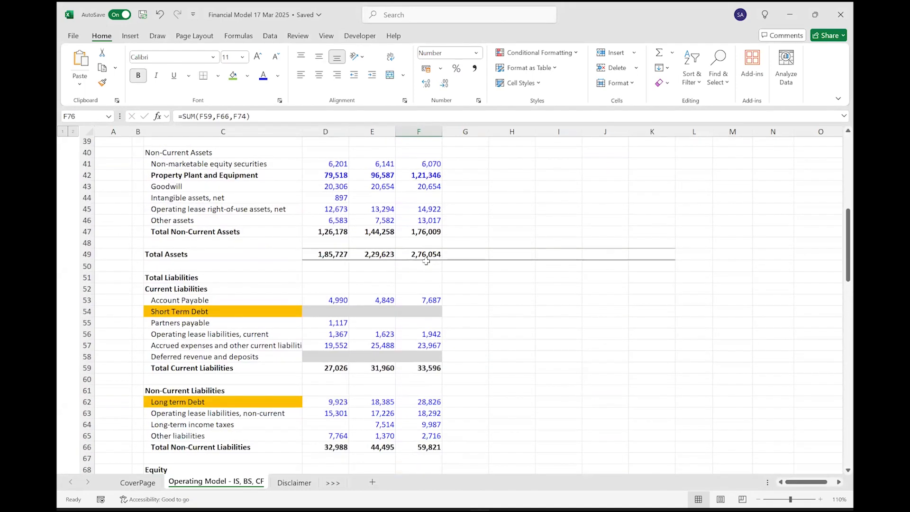
pyautogui.click(425, 254)
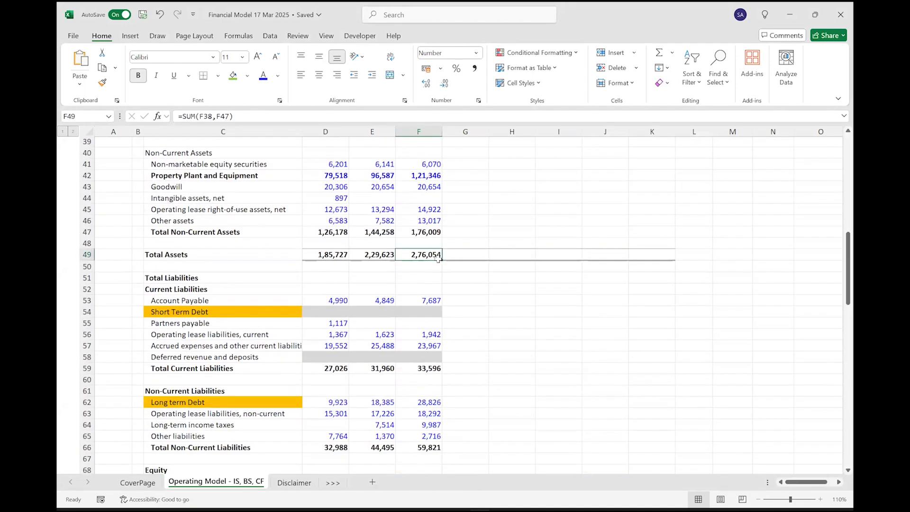
pyautogui.scroll(-3, 380, 407)
pyautogui.click(419, 466)
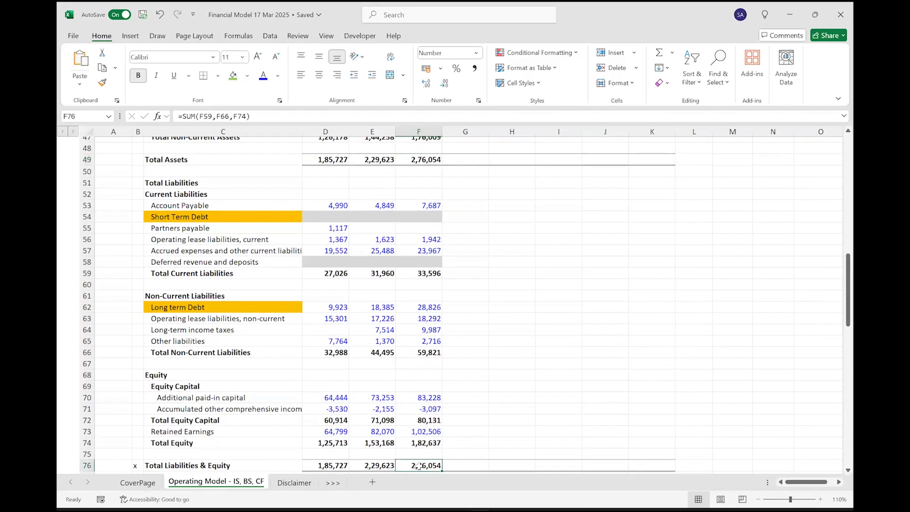
pyautogui.scroll(-1, 435, 447)
pyautogui.click(426, 445)
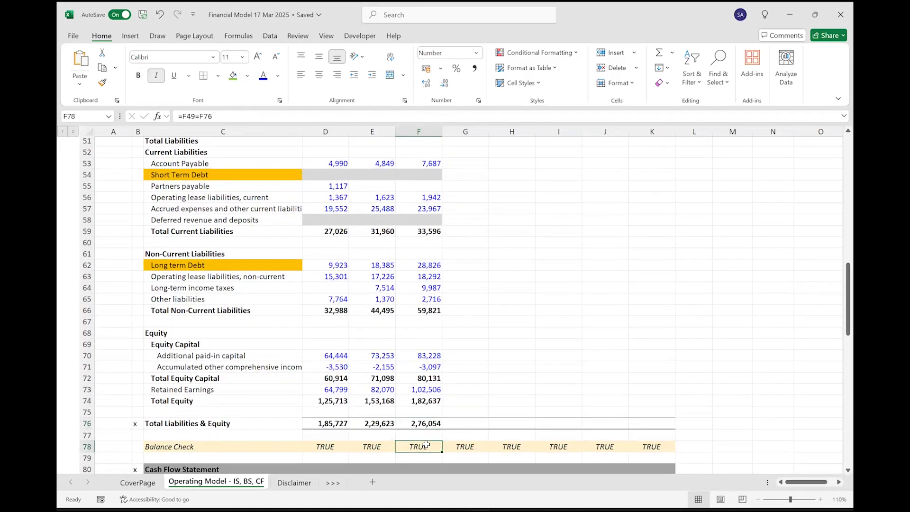